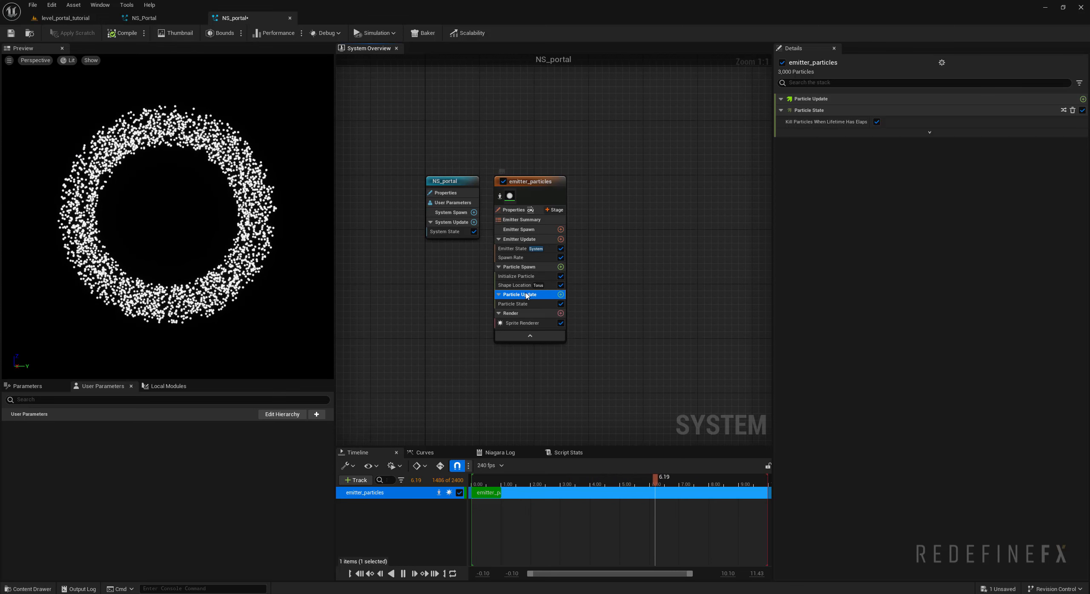
# - Add a Vortex Force module to the emitter's Particle Update group and fix its missing Solve Forces and Velocity dependency
pyautogui.click(560, 294)
pyautogui.write('fo')
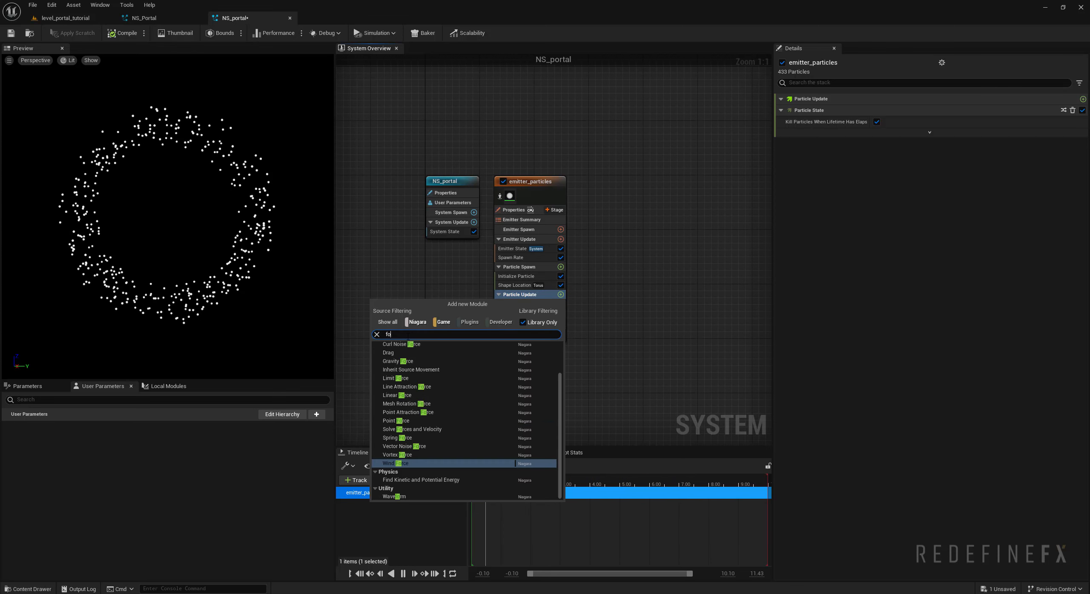
pyautogui.write('rce')
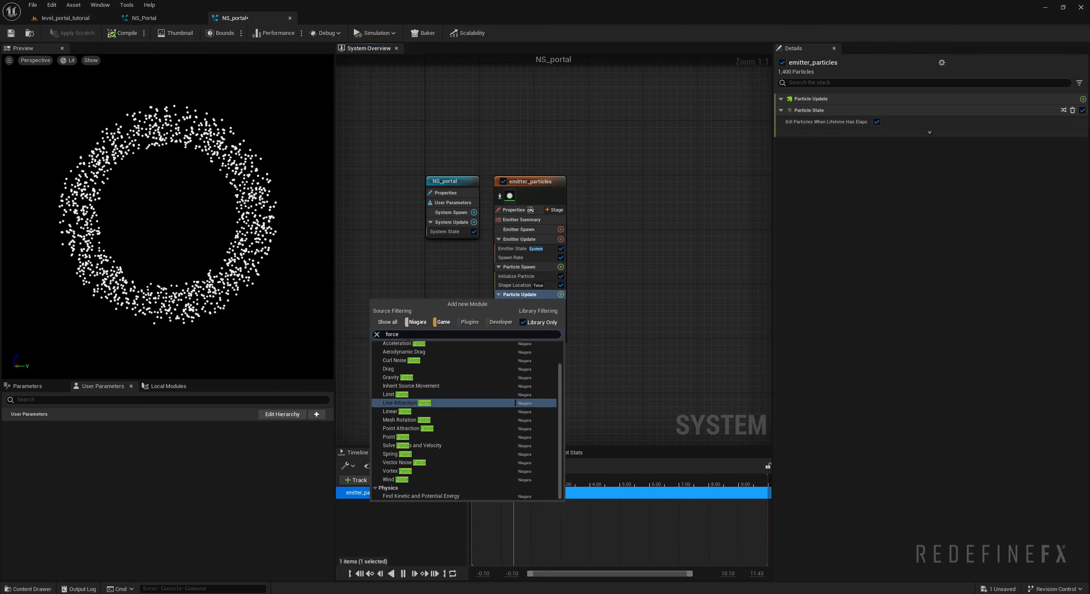
pyautogui.click(396, 471)
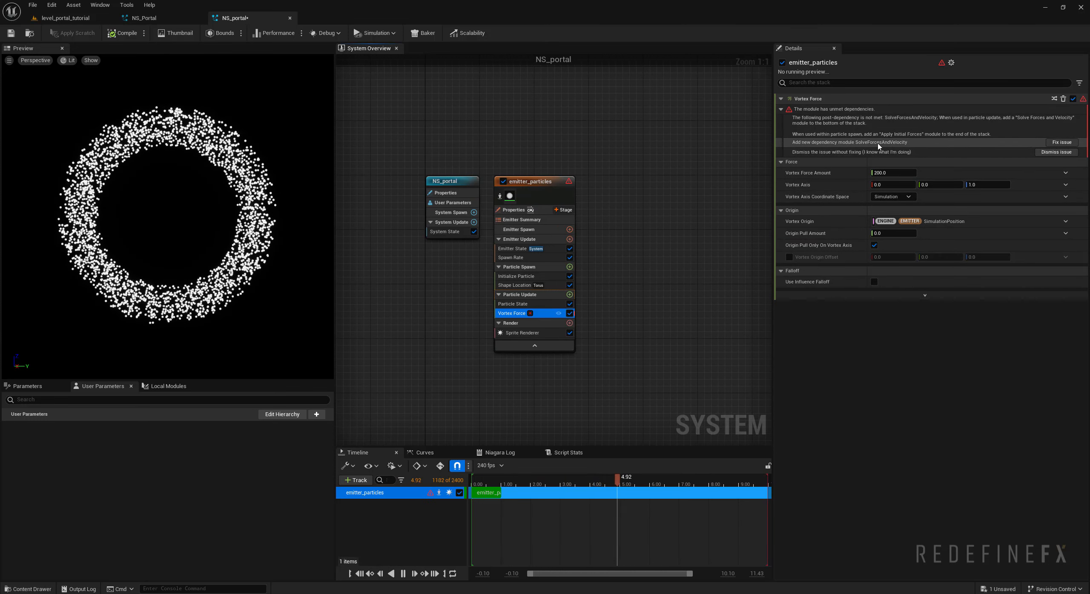
pyautogui.click(1063, 143)
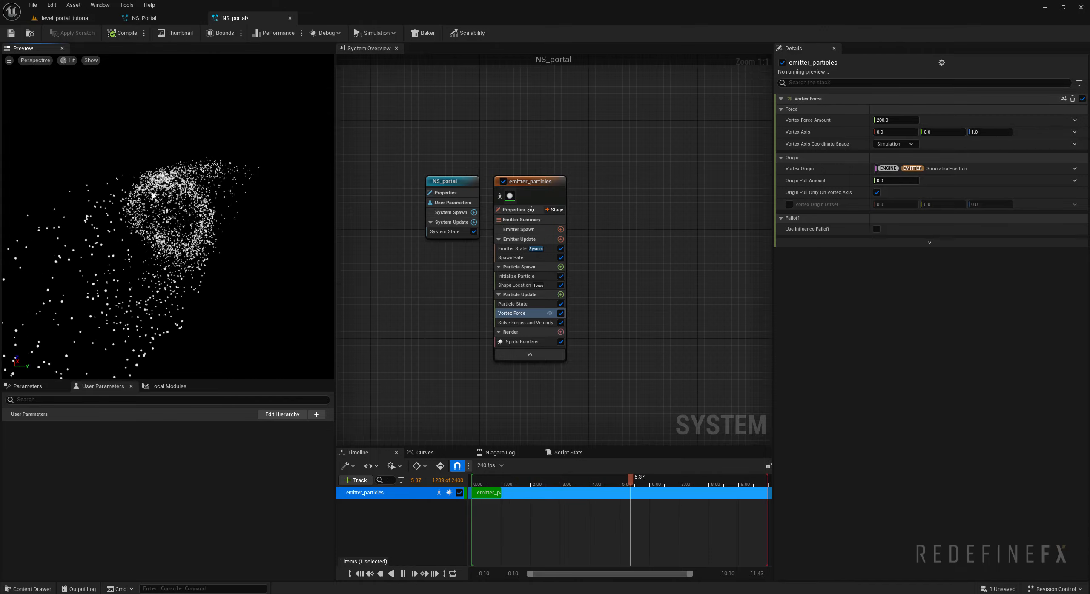
# - Set the Vortex Force module's vortex axis to X 1, Y 0, Z 0
pyautogui.click(894, 132)
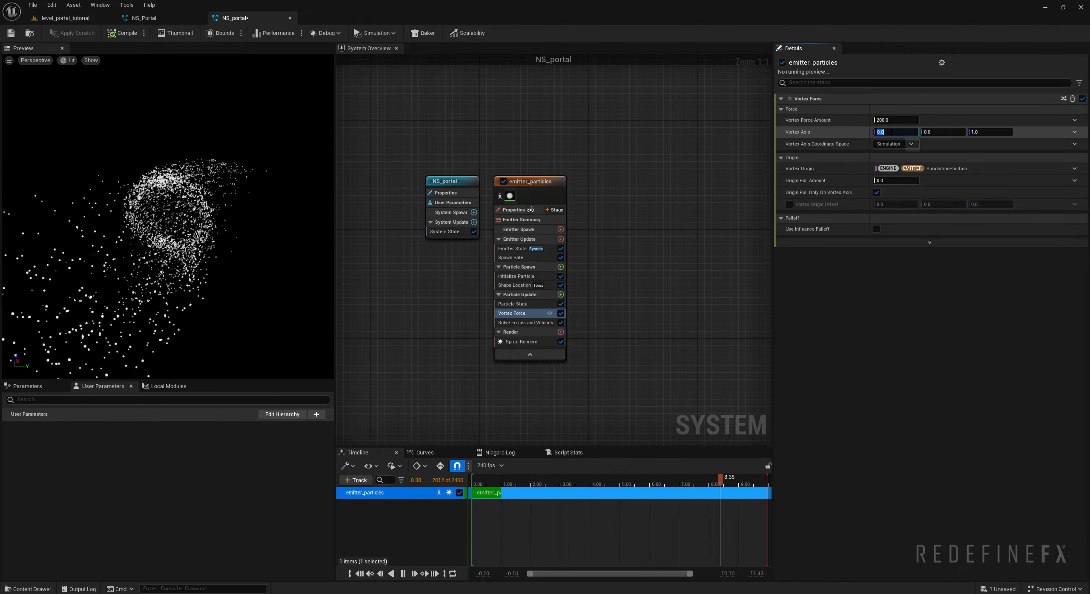
pyautogui.write('1')
pyautogui.click(979, 132)
pyautogui.write('0')
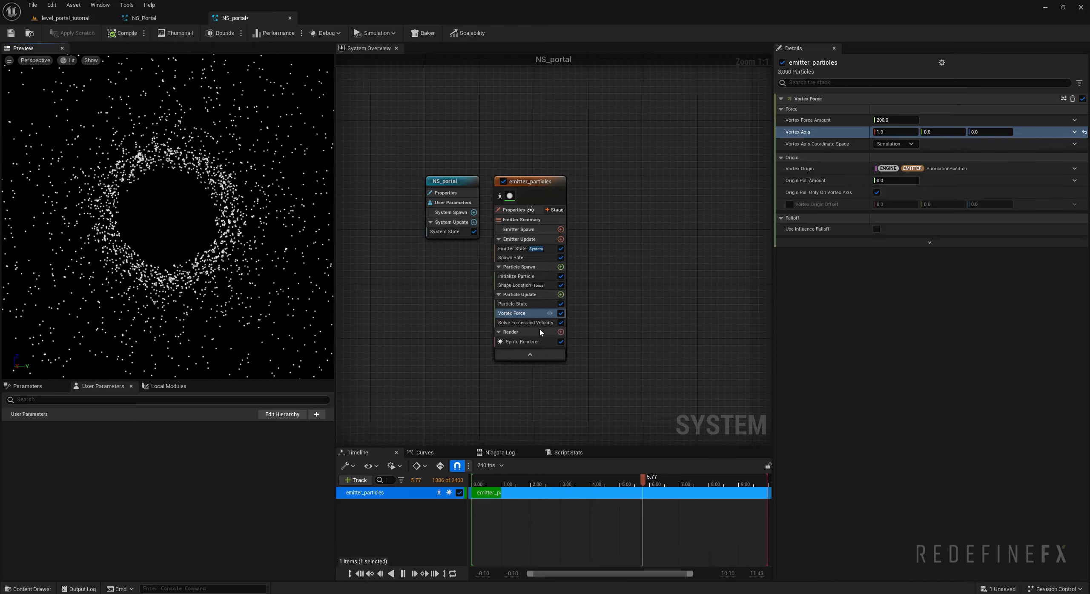
# - Add a Drag module to the Particle Update group and widen the preview area
pyautogui.click(560, 295)
pyautogui.write('drag')
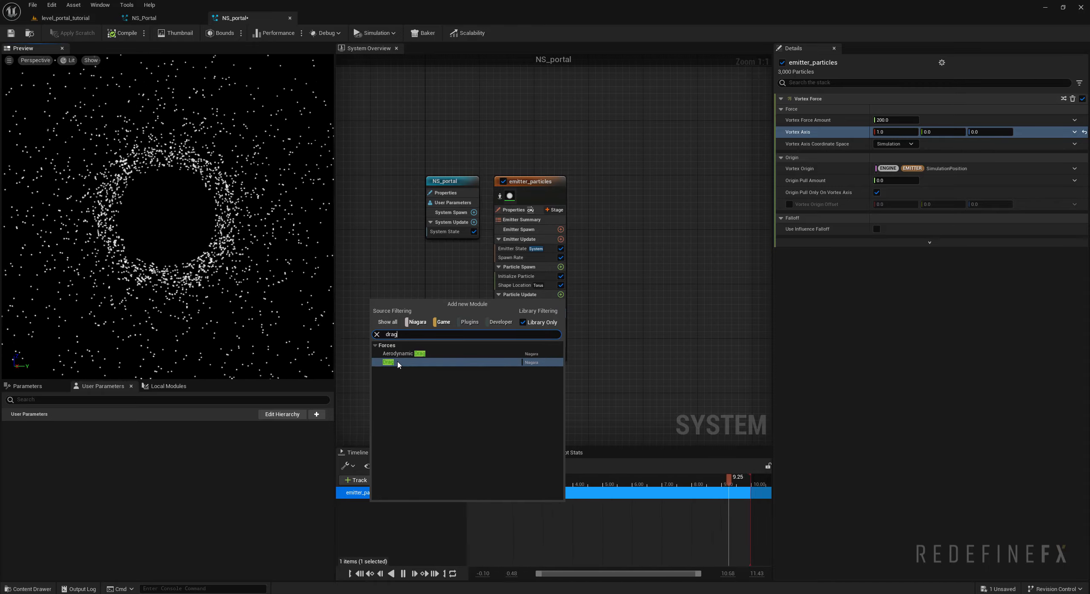
pyautogui.press('Return')
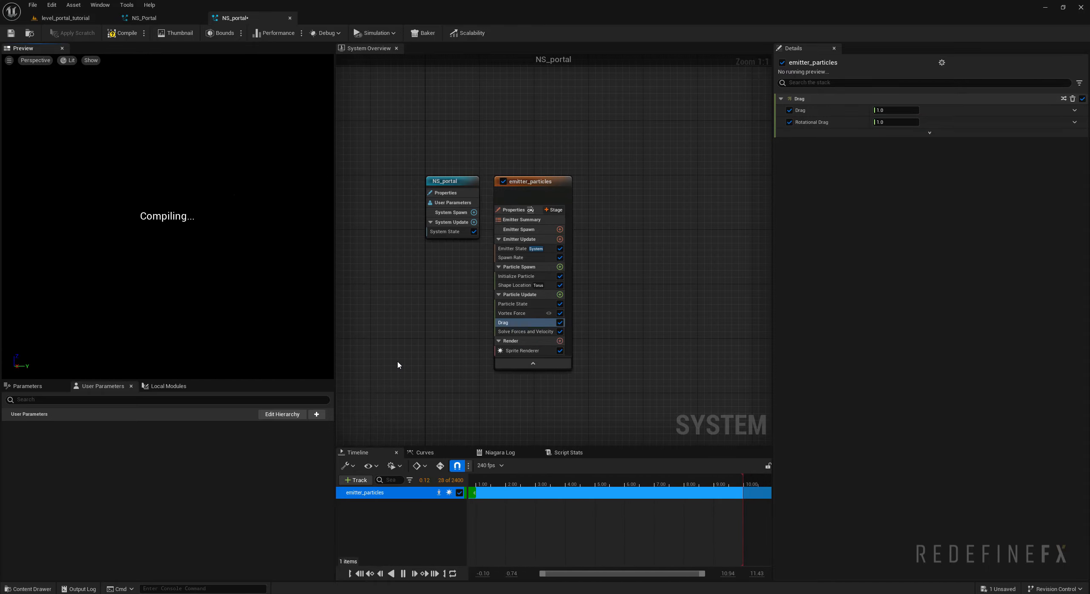
pyautogui.moveTo(336, 226); pyautogui.dragTo(390, 226)
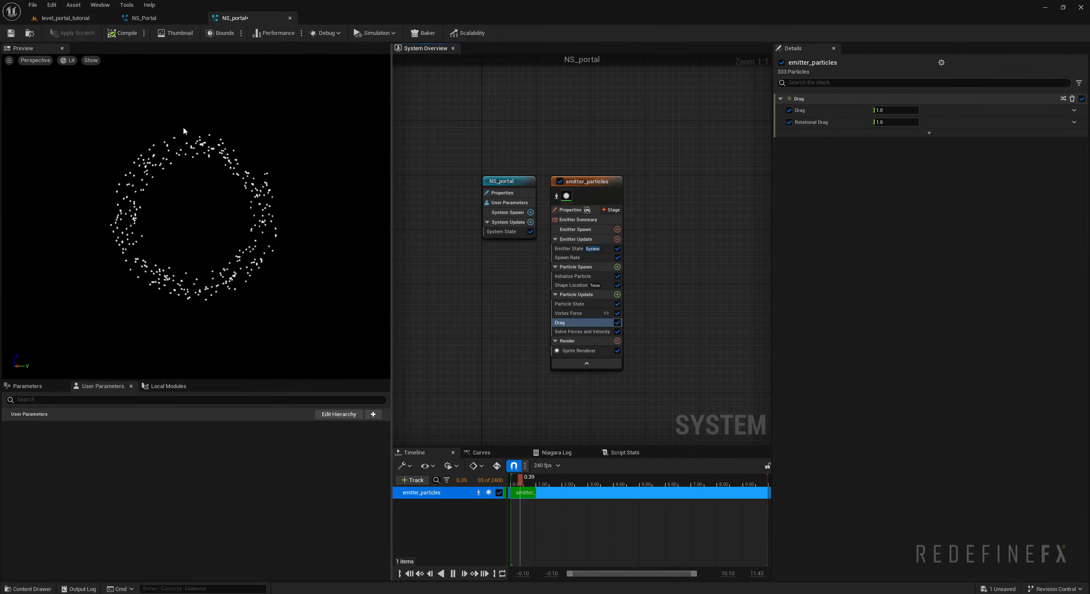
# - Set the vortex force amount to 100 and check the swirling particle ring in the preview
pyautogui.click(570, 314)
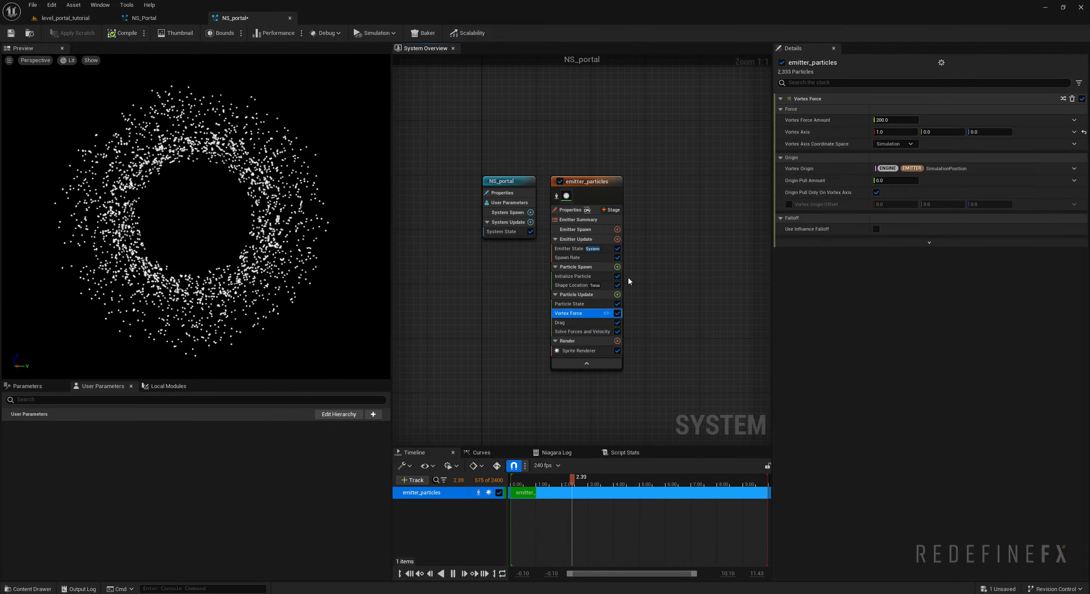
pyautogui.click(890, 120)
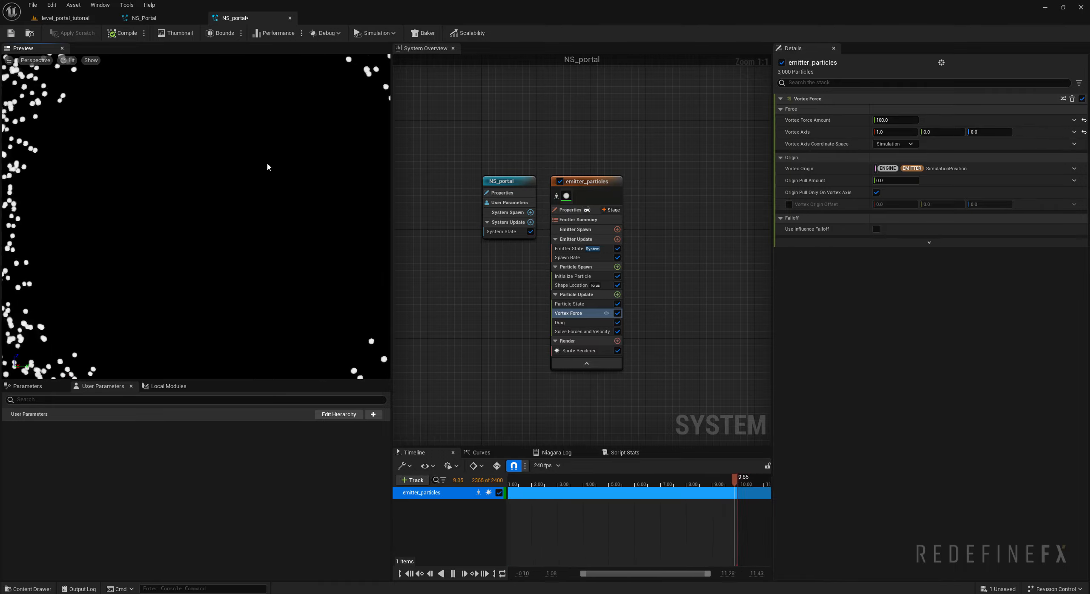
pyautogui.moveTo(293, 156); pyautogui.dragTo(183, 156, button='middle')
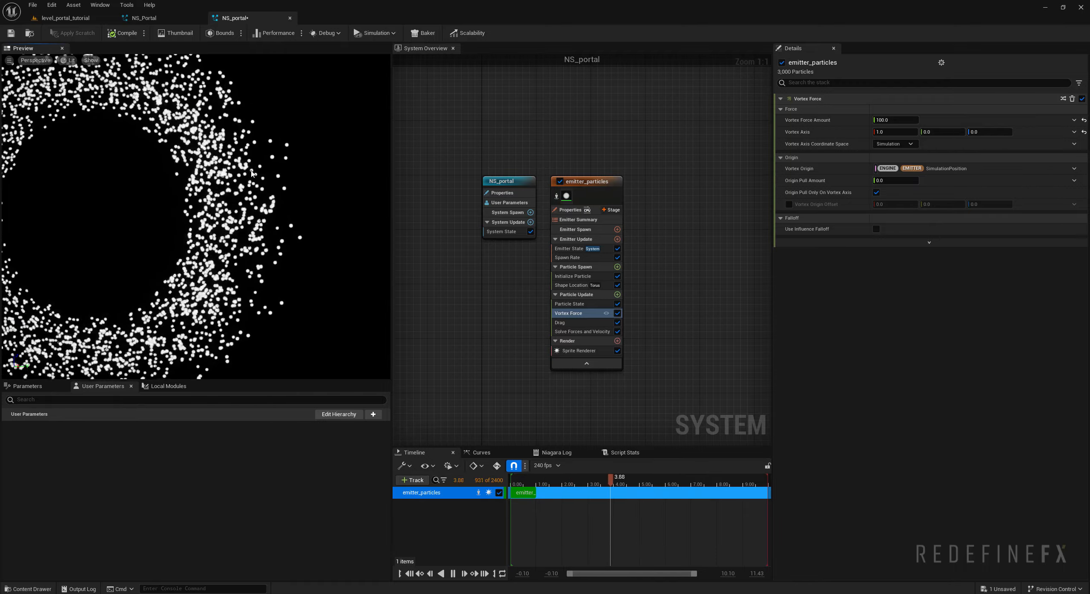
pyautogui.scroll(-4, 150, 208)
pyautogui.moveTo(149, 208); pyautogui.dragTo(178, 202, button='middle')
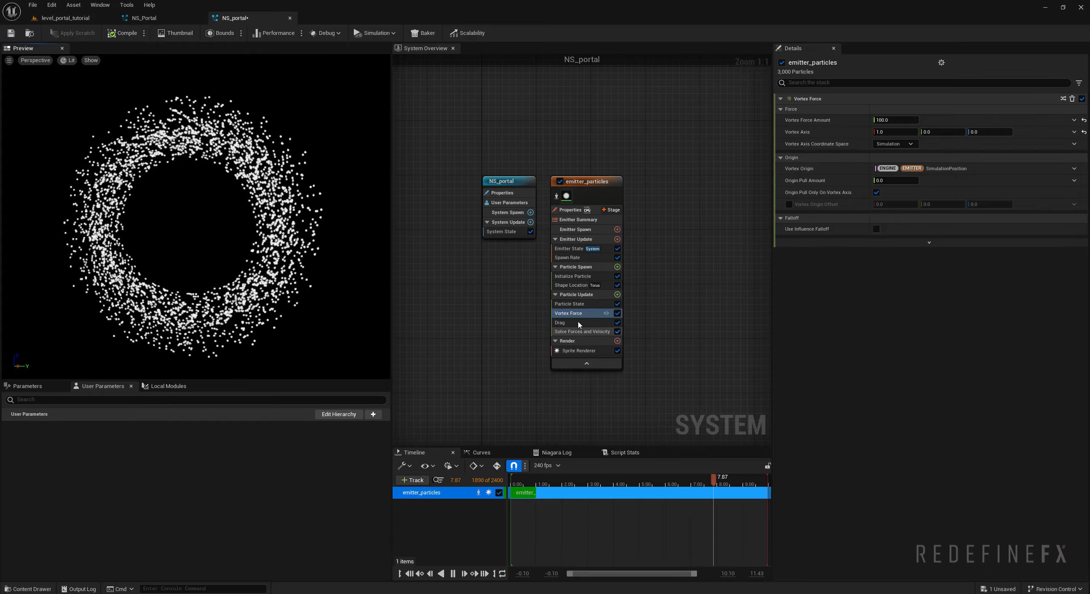
# - Add a Scale Sprite Size module to the Particle Update group
pyautogui.click(617, 294)
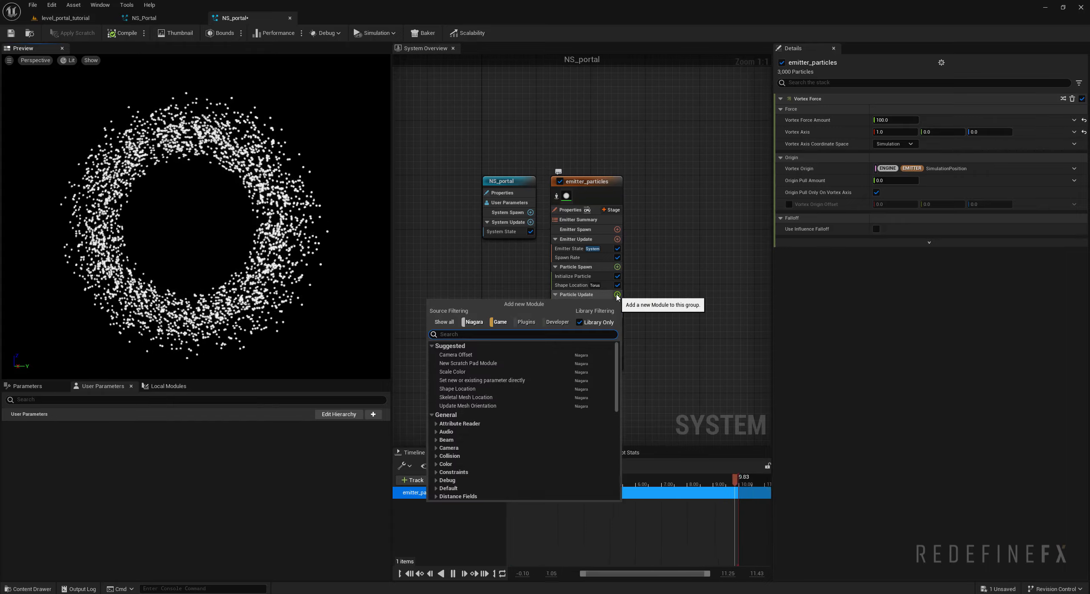
pyautogui.write('size')
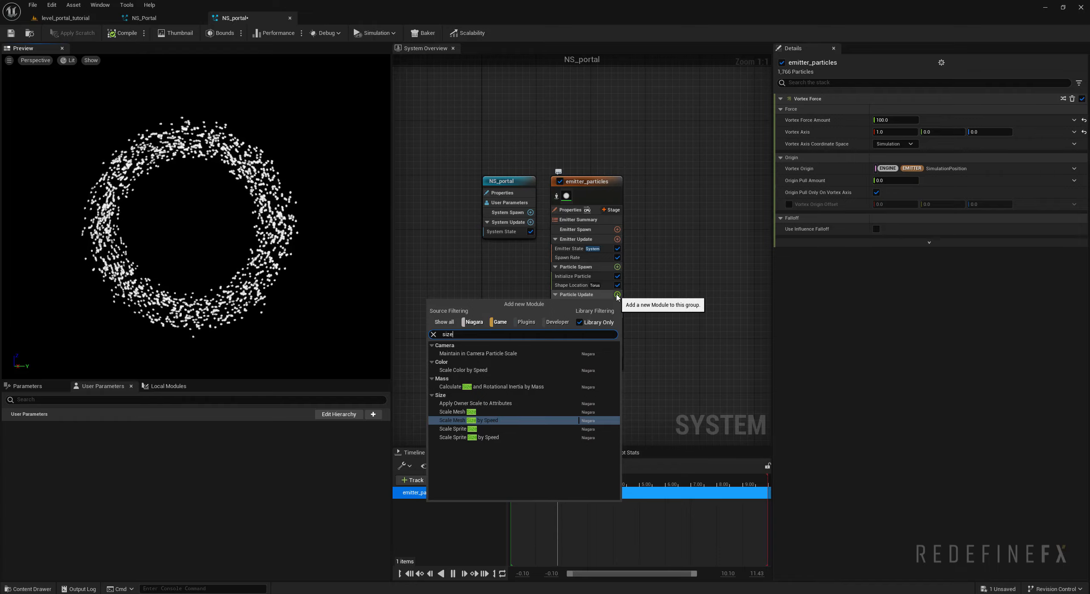
pyautogui.click(452, 430)
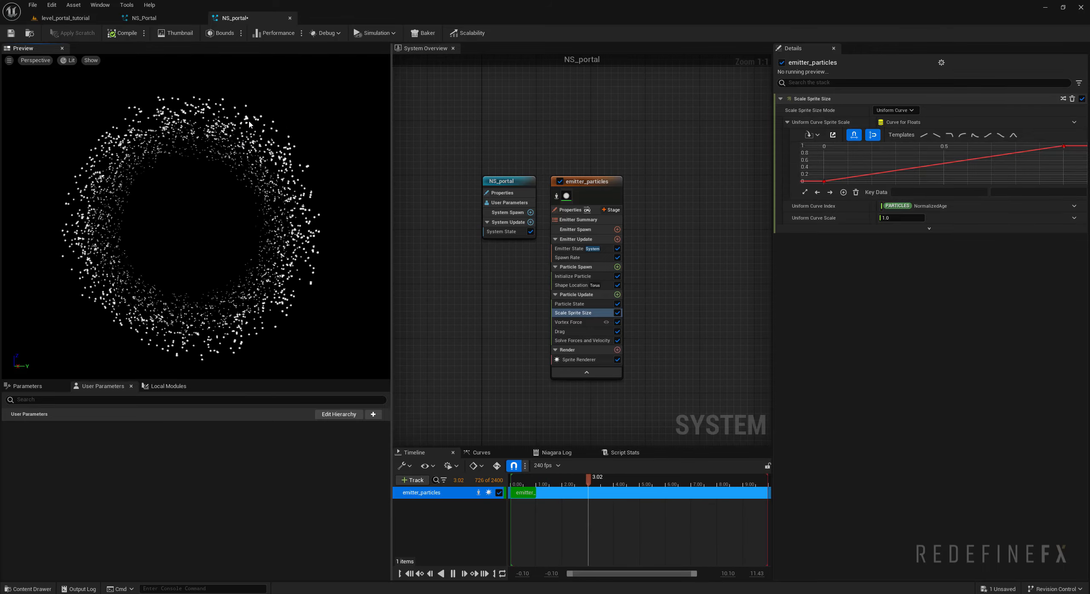
# - Add a key at time 0.5 with value 1 to the uniform sprite scale curve and lower its end key to 0
pyautogui.moveTo(823, 184)
pyautogui.click(1063, 147)
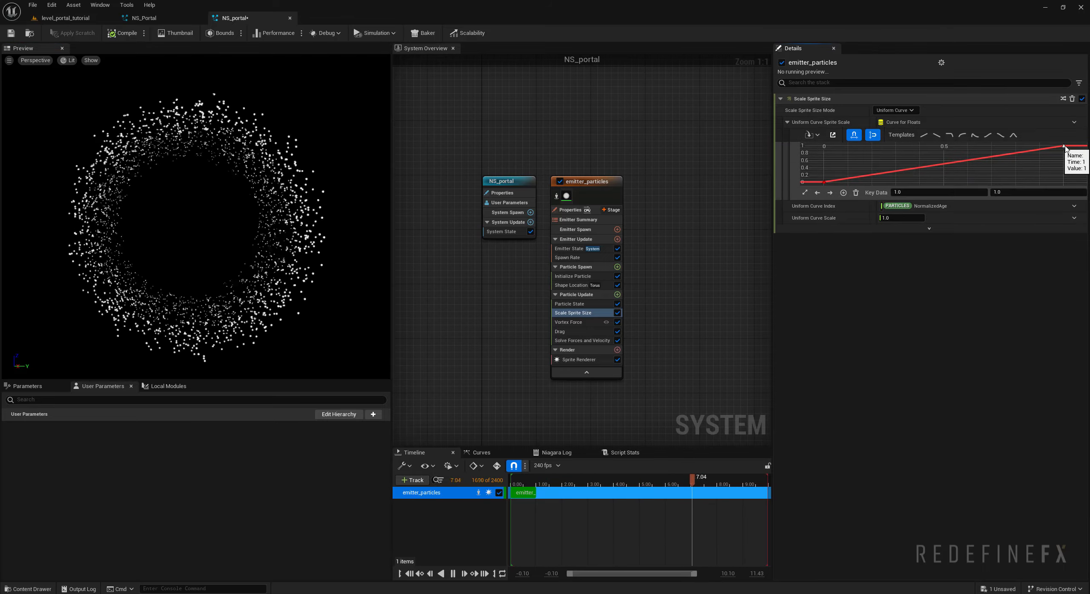
pyautogui.click(824, 182)
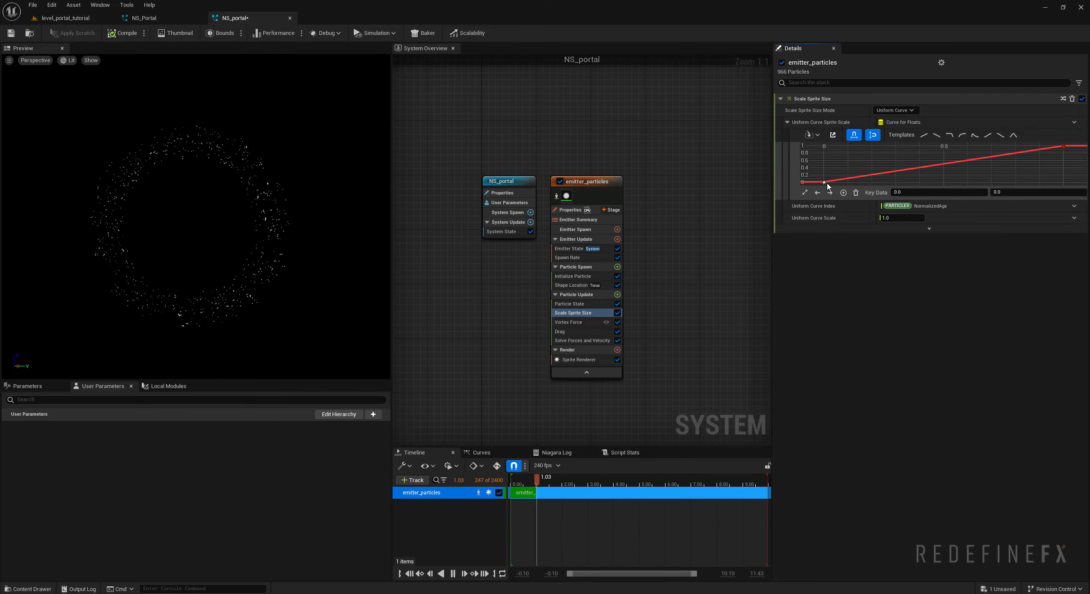
pyautogui.click(939, 166)
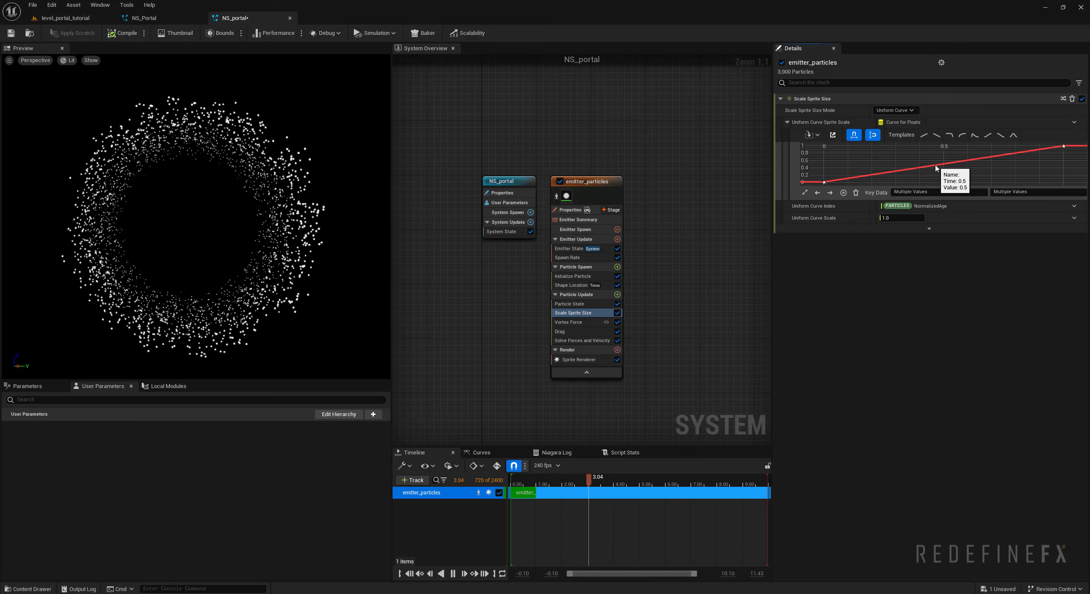
pyautogui.rightClick(939, 166)
pyautogui.click(952, 183)
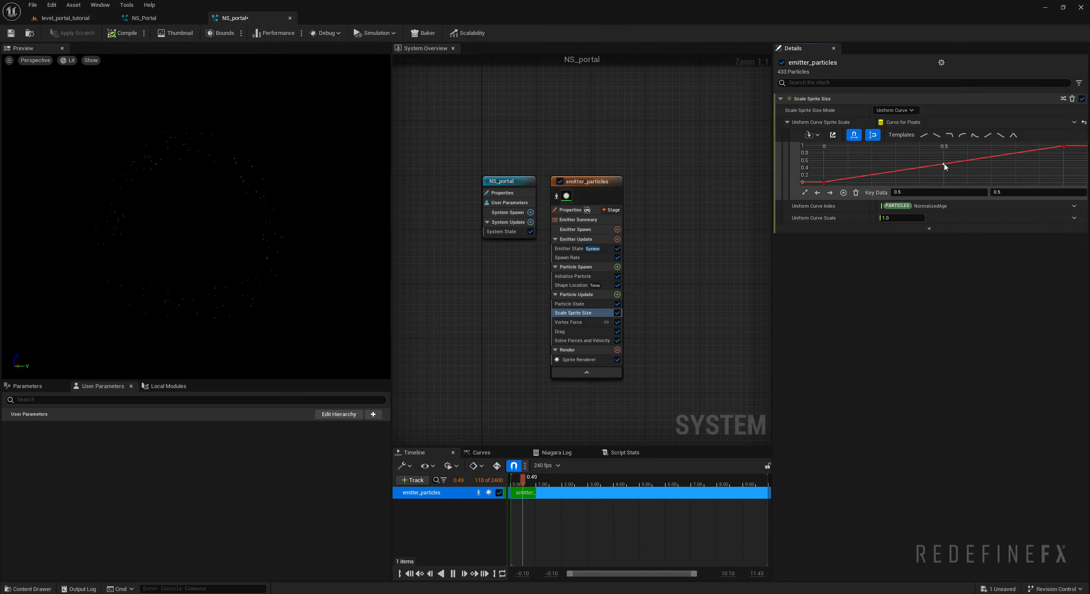
pyautogui.moveTo(944, 164); pyautogui.dragTo(944, 147)
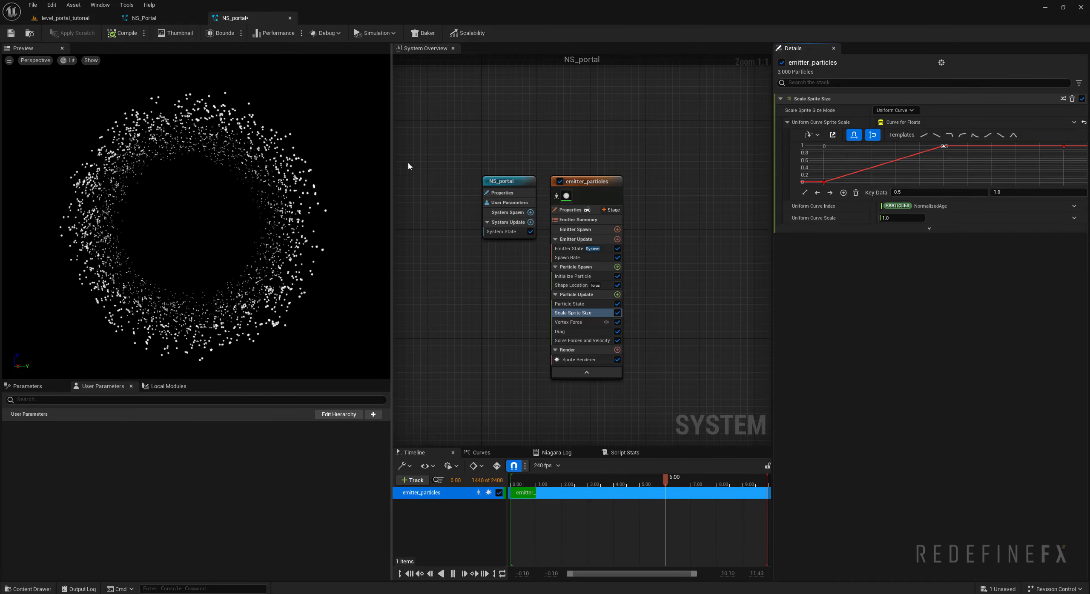
pyautogui.moveTo(1064, 146); pyautogui.dragTo(1064, 183)
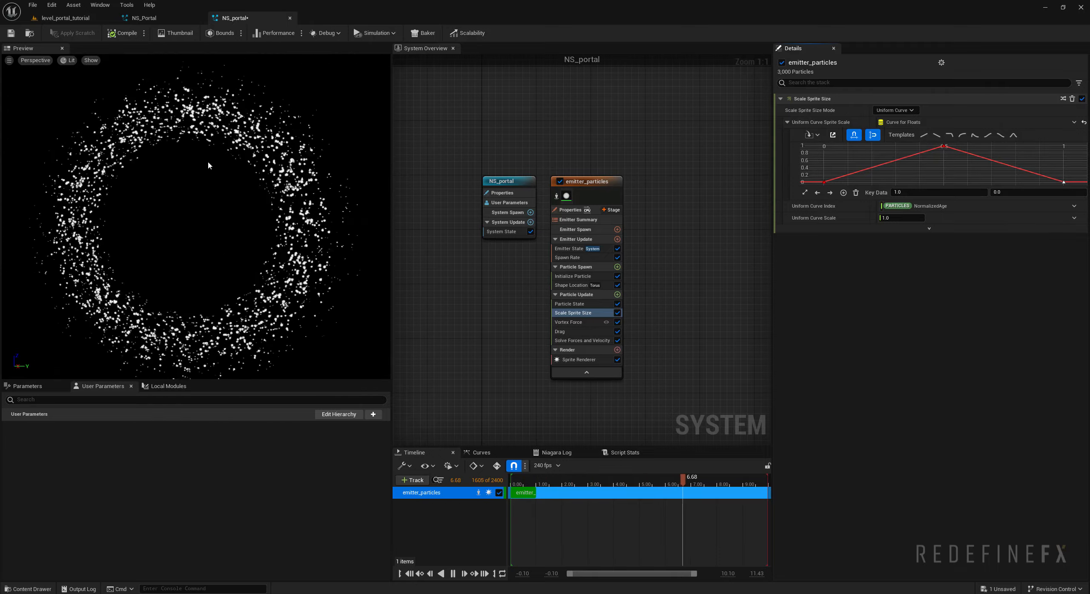
# - Select all keys of the sprite scale curve and smooth them with cubic interpolation
pyautogui.click(941, 163)
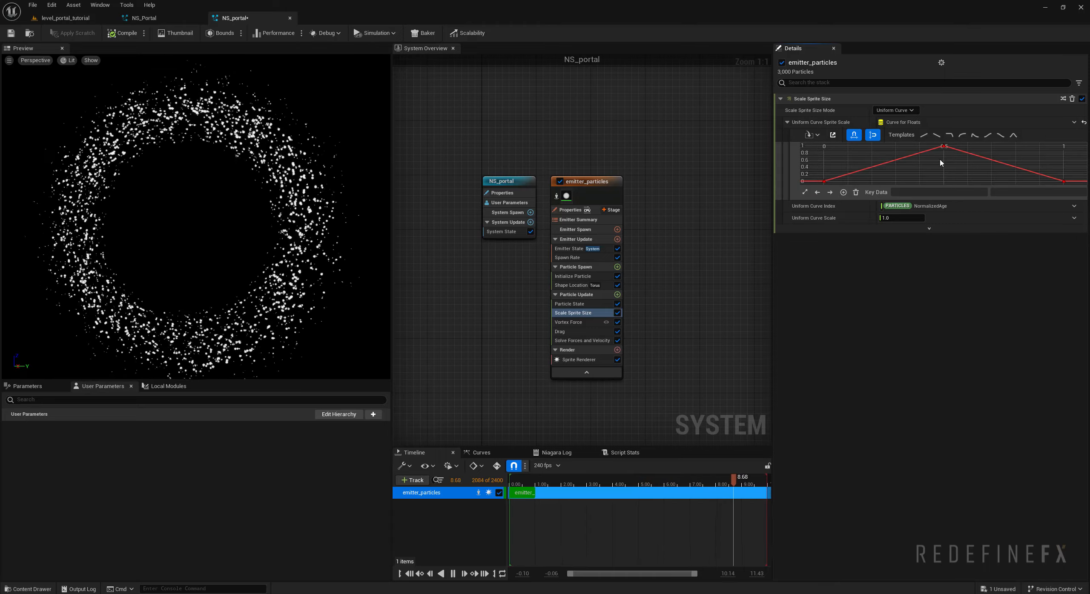
pyautogui.hotkey('ctrl', 'a')
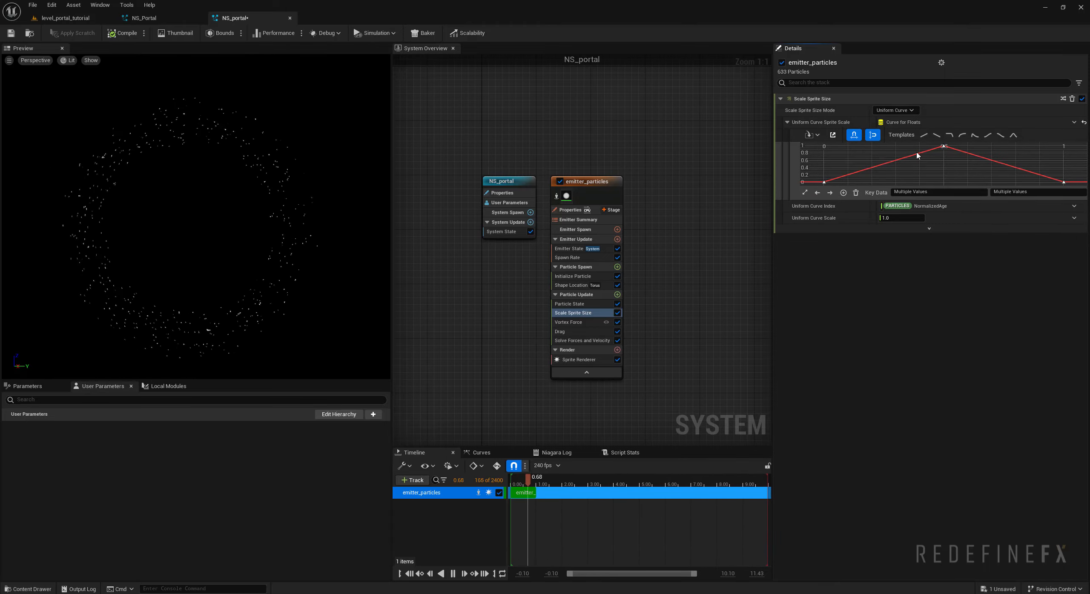
pyautogui.press('1')
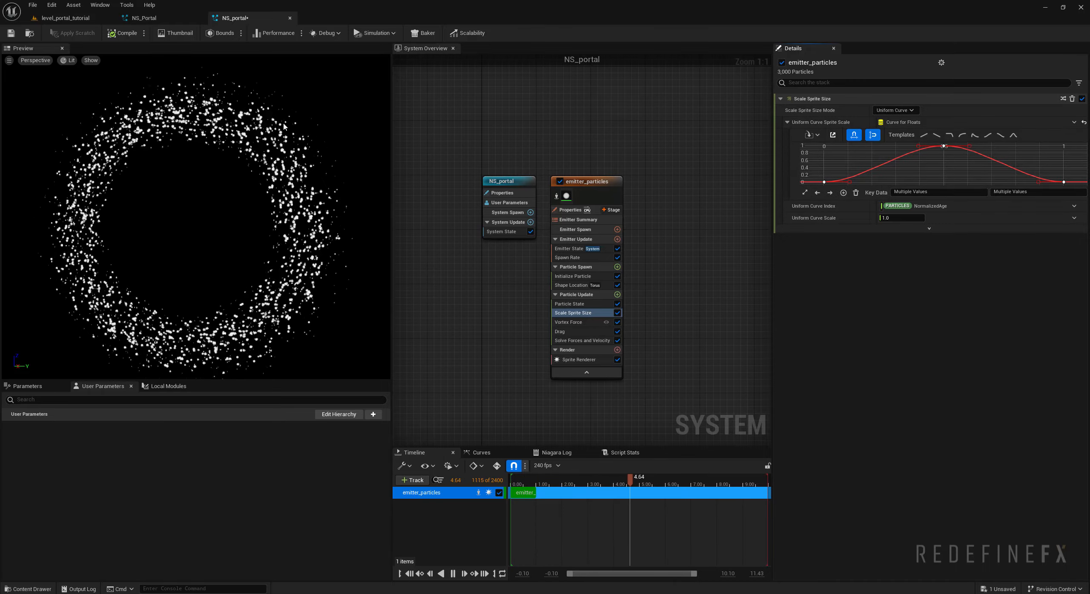
# - Save all changes to the portal particle system
pyautogui.moveTo(512, 275); pyautogui.dragTo(425, 269, button='right')
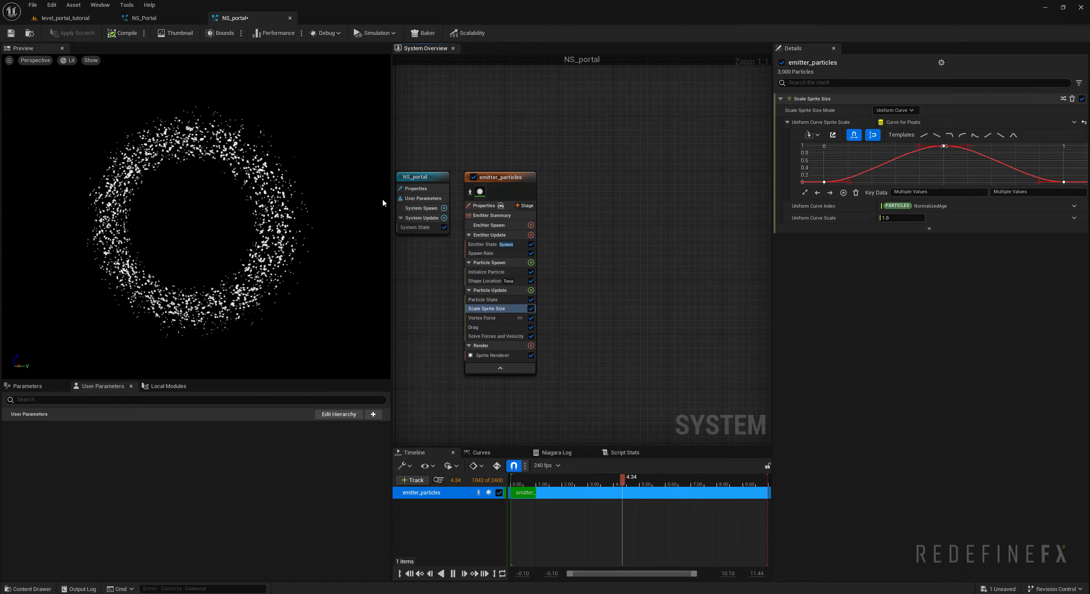
pyautogui.moveTo(504, 141); pyautogui.dragTo(547, 141, button='right')
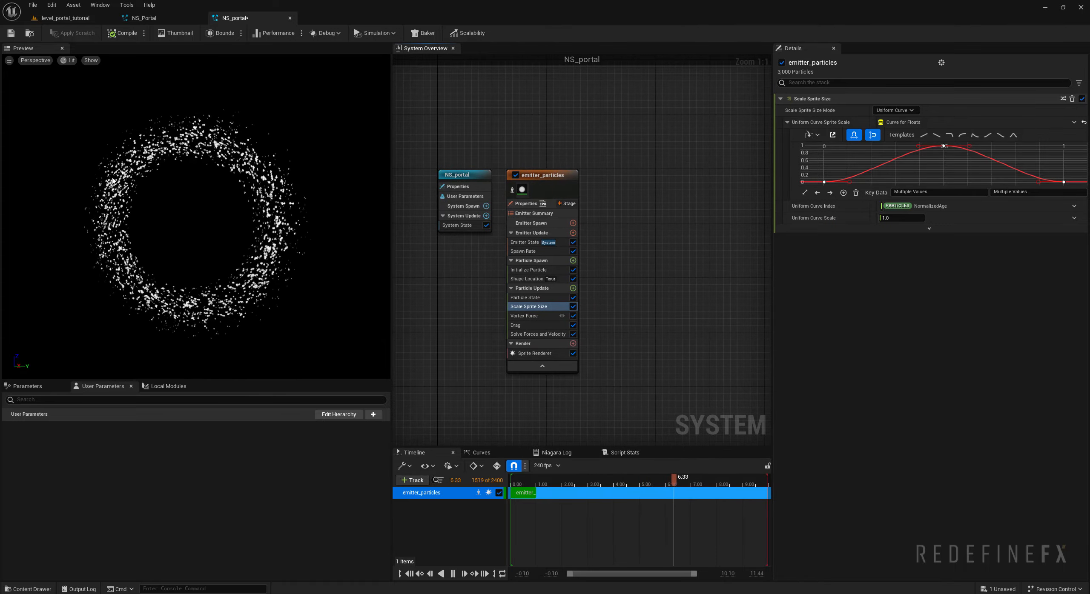
pyautogui.click(32, 5)
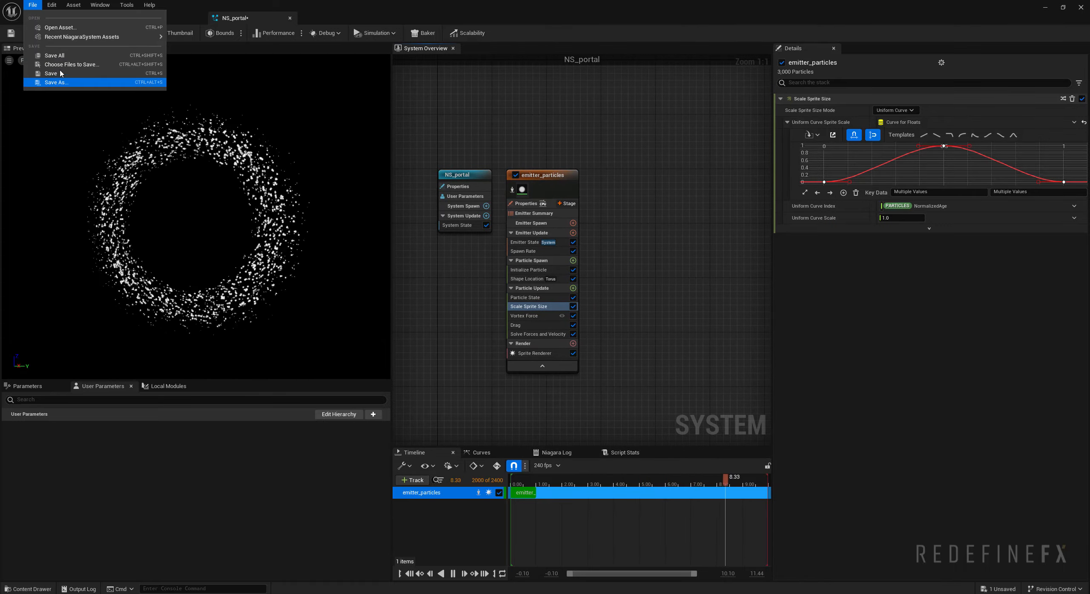
pyautogui.click(59, 59)
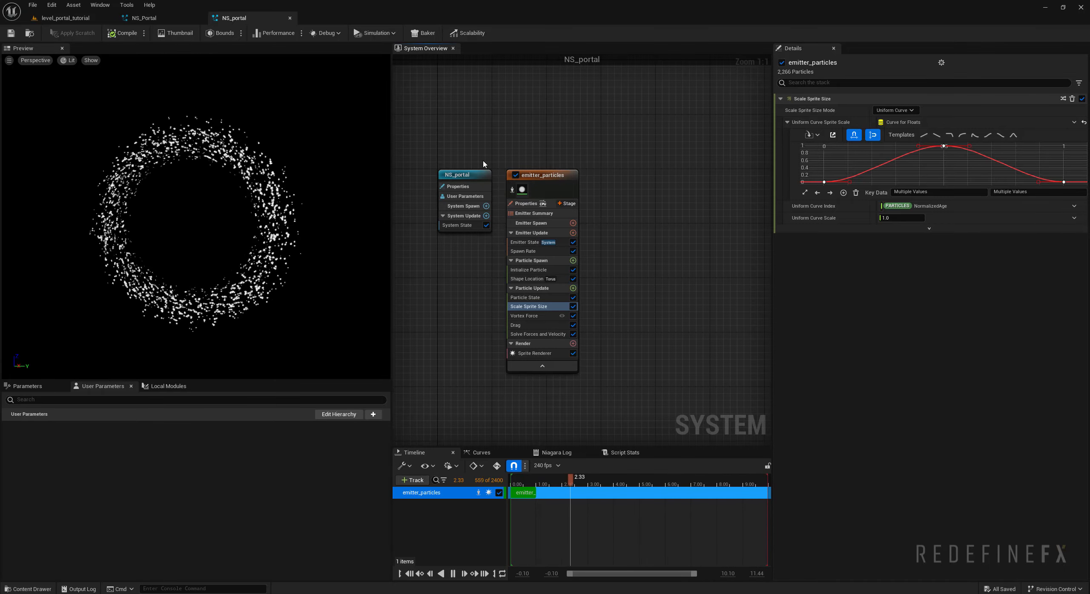
# - Add a Set Fluid Source Attributes module to the Particle Update group, with density 0.3 and temperature 0
pyautogui.moveTo(552, 239); pyautogui.dragTo(512, 224, button='right')
pyautogui.moveTo(455, 108); pyautogui.dragTo(499, 107, button='right')
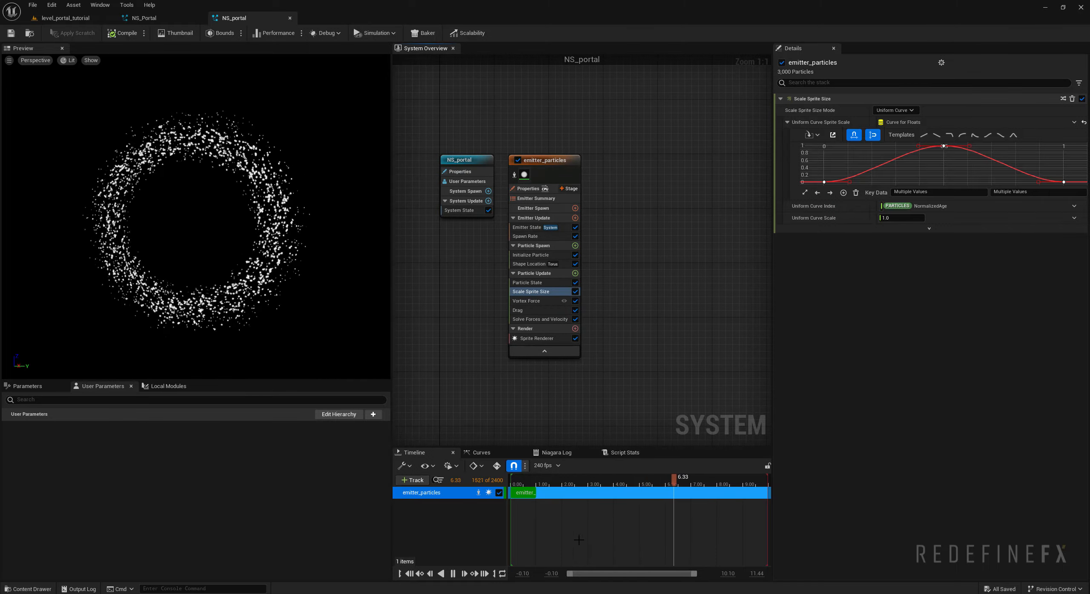
pyautogui.click(535, 274)
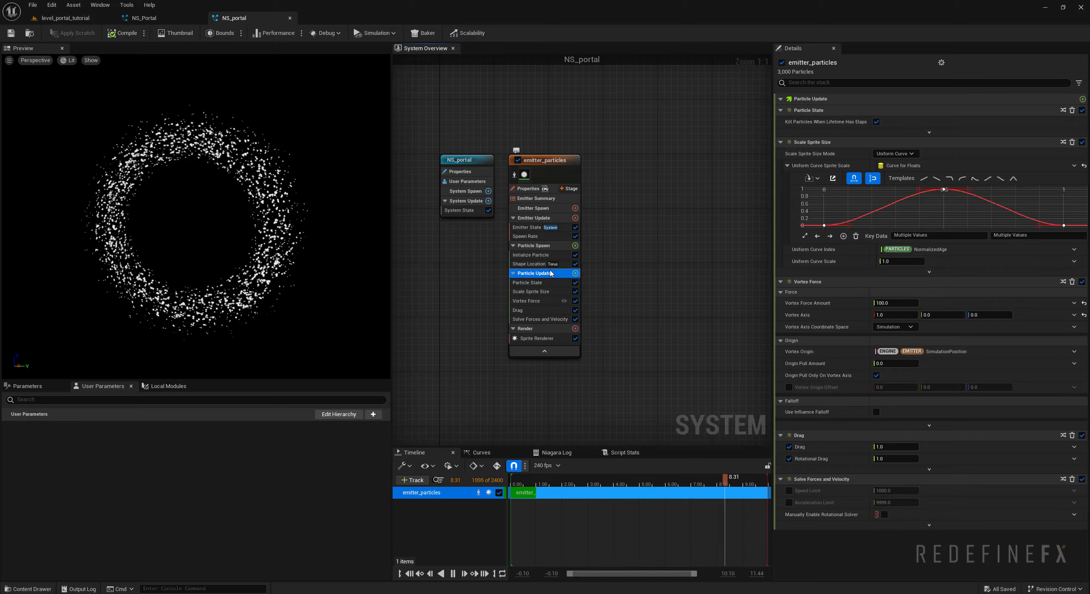
pyautogui.click(575, 273)
pyautogui.write('set')
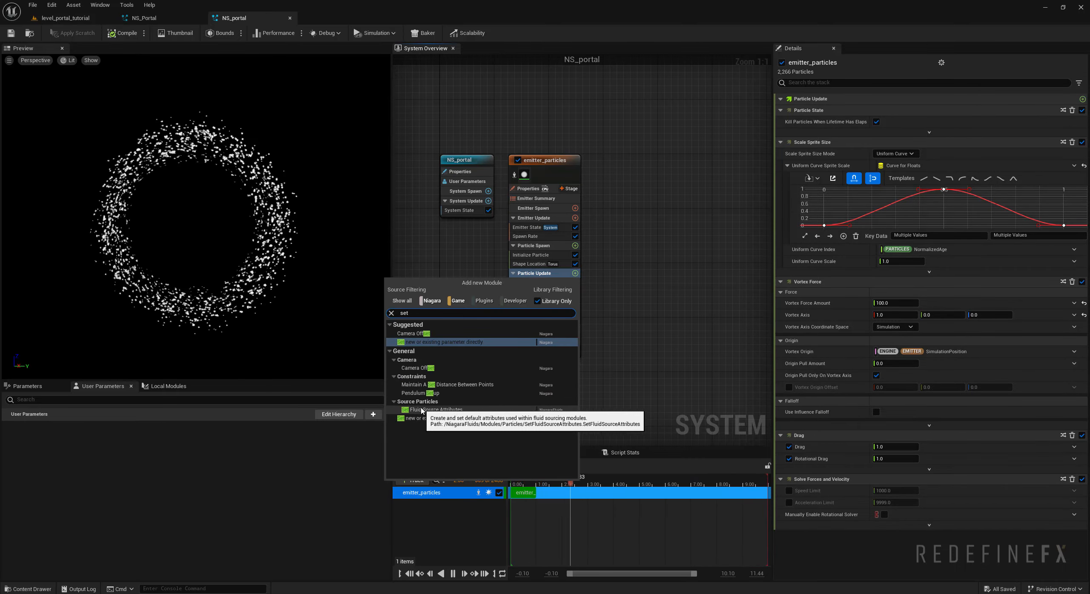
pyautogui.click(413, 410)
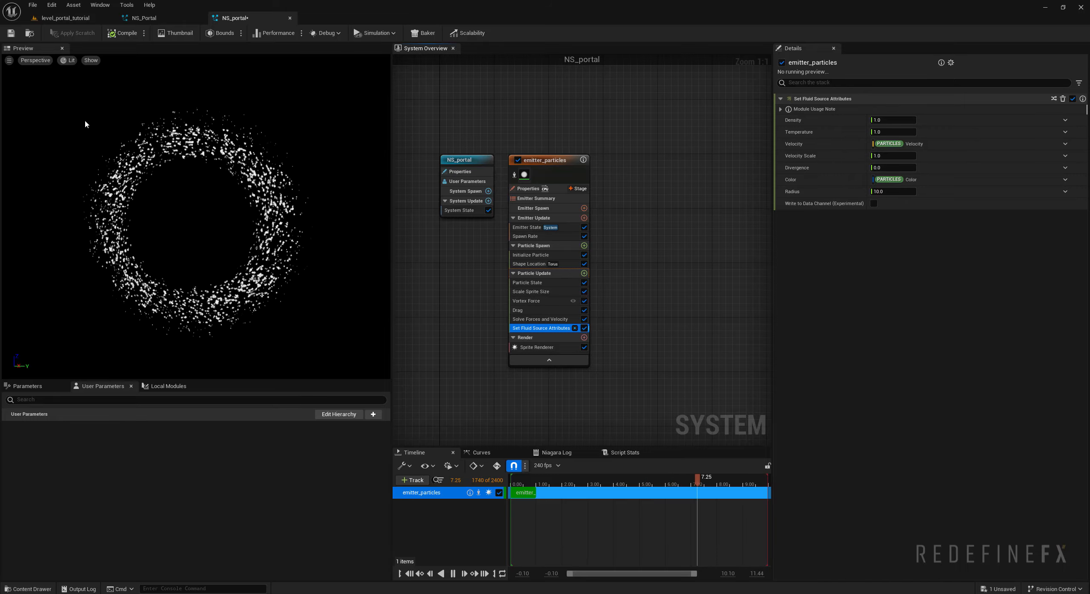
pyautogui.click(887, 131)
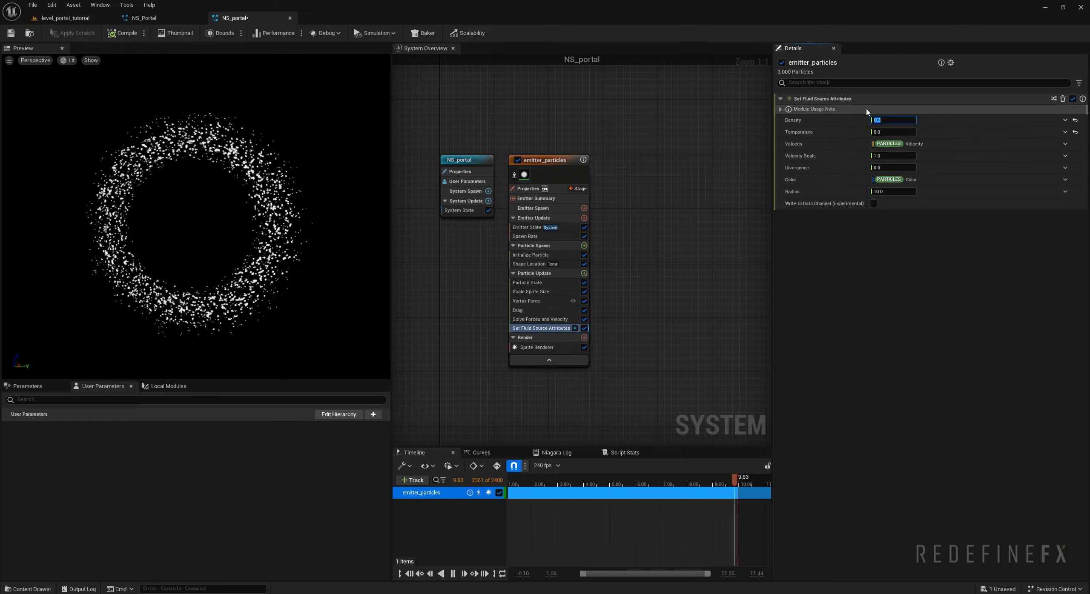
pyautogui.click(604, 206)
# - Add the Grid 3D Gas Master Emitter parent emitter to the system beside the particle emitter
pyautogui.moveTo(636, 207); pyautogui.dragTo(592, 202, button='right')
pyautogui.rightClick(588, 183)
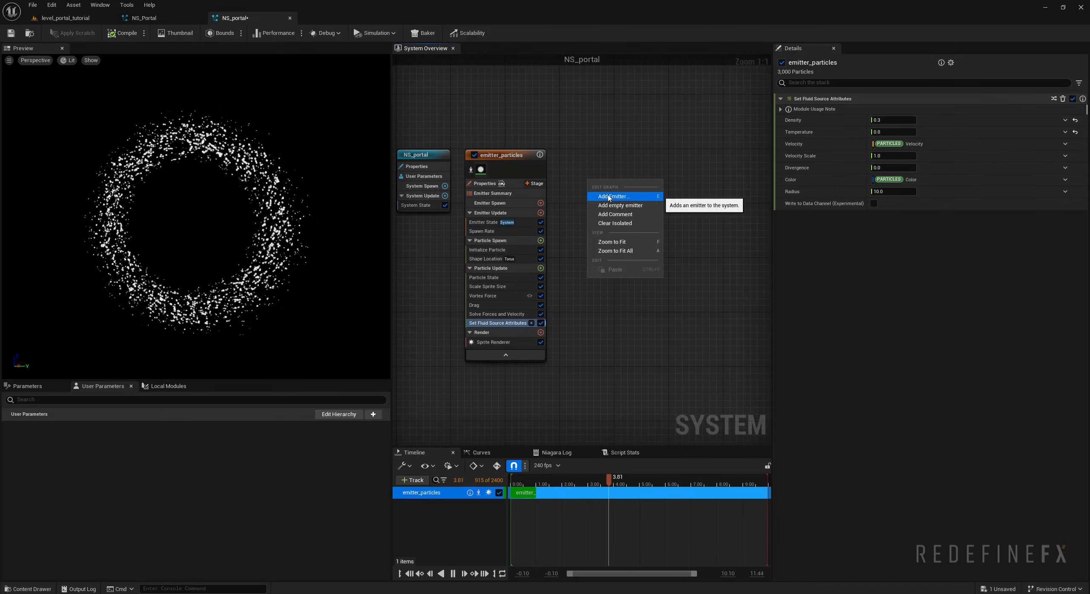
pyautogui.click(609, 196)
pyautogui.click(685, 230)
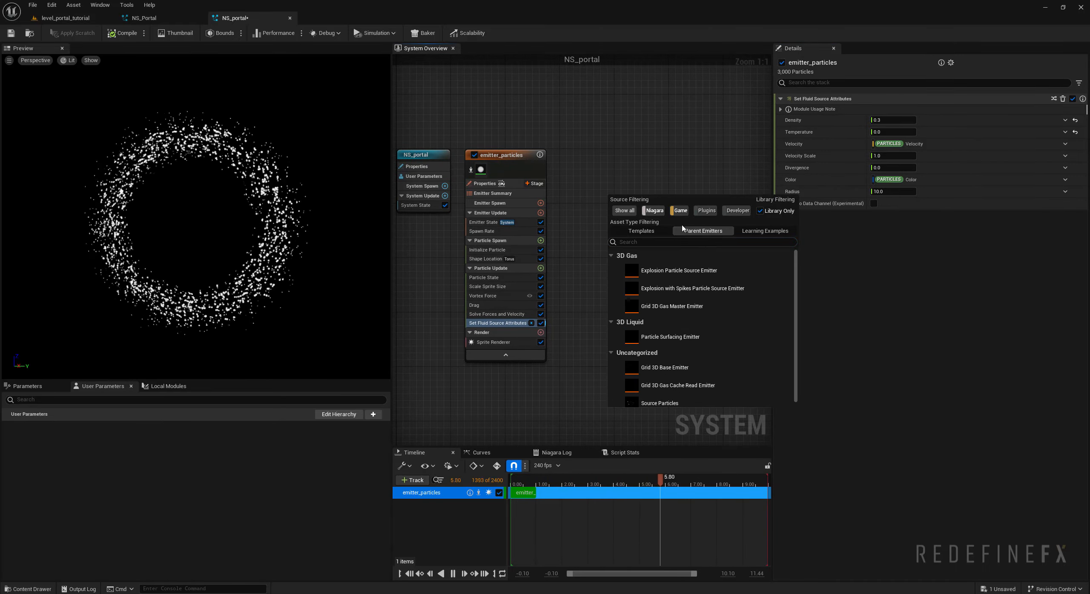
pyautogui.click(670, 310)
pyautogui.doubleClick(669, 306)
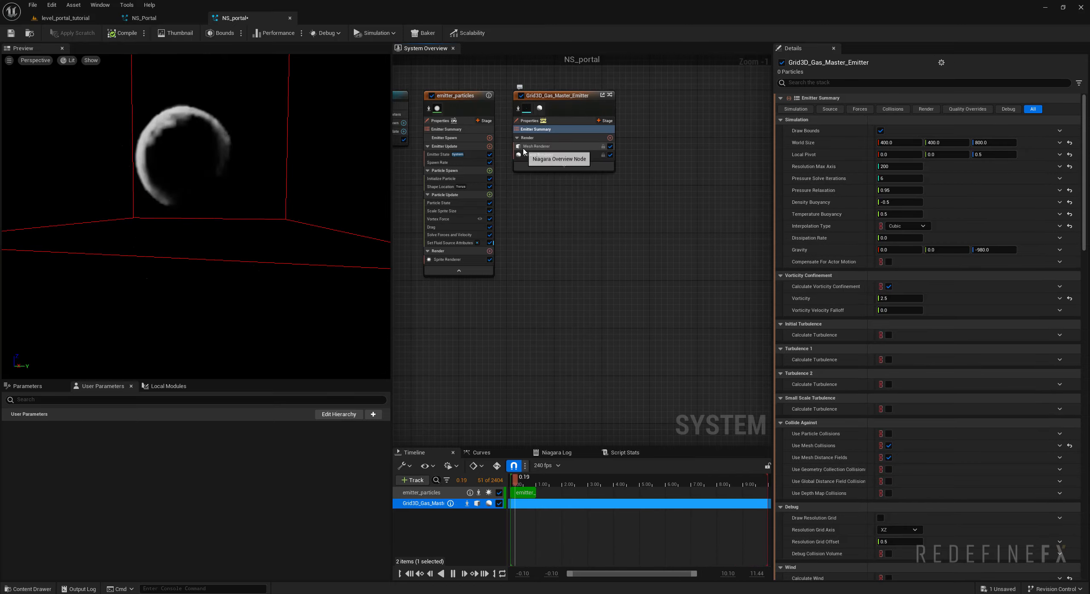
pyautogui.moveTo(628, 232); pyautogui.dragTo(674, 343, button='right')
# - Disable the gas emitter's sphere source and set its particle source type to Emitter
pyautogui.click(788, 110)
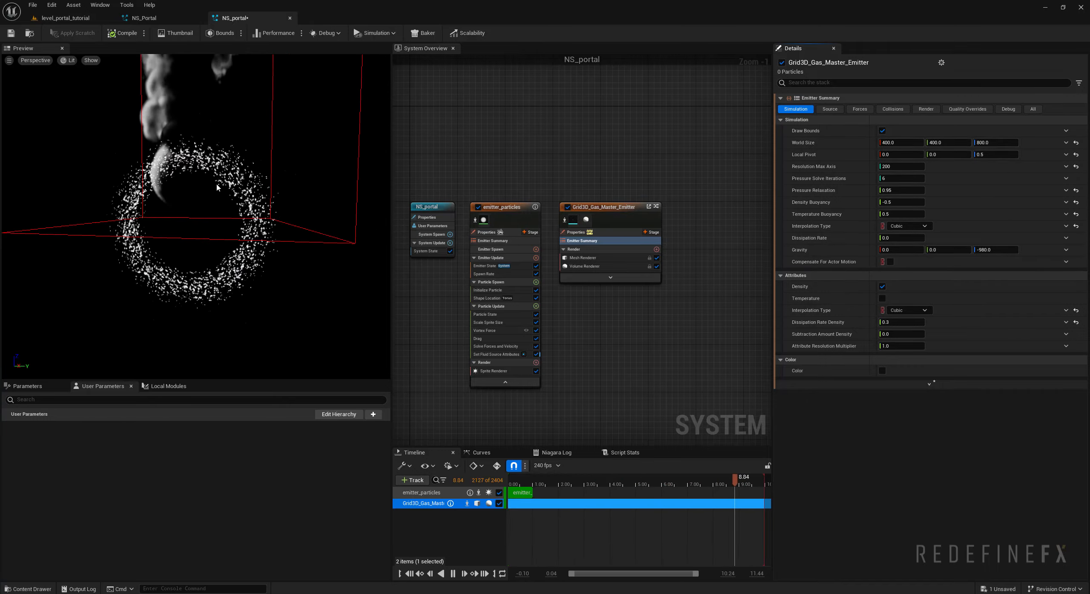
pyautogui.scroll(-4, 208, 166)
pyautogui.moveTo(204, 177)
pyautogui.mouseDown()
pyautogui.moveTo(213, 192)
pyautogui.moveTo(201, 196)
pyautogui.moveTo(205, 177)
pyautogui.mouseUp()
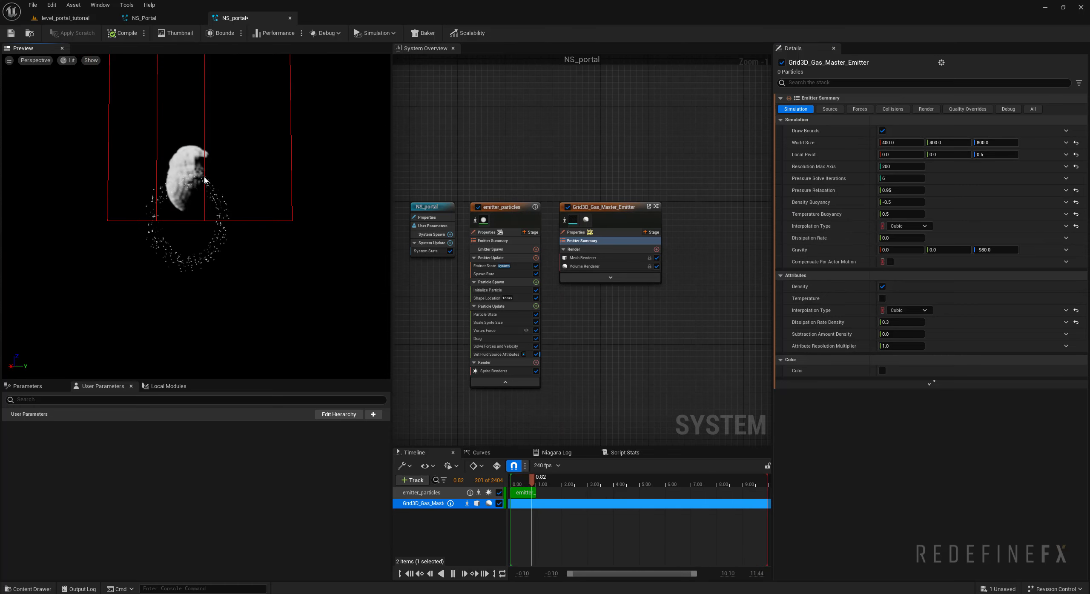
pyautogui.moveTo(178, 218); pyautogui.dragTo(161, 218)
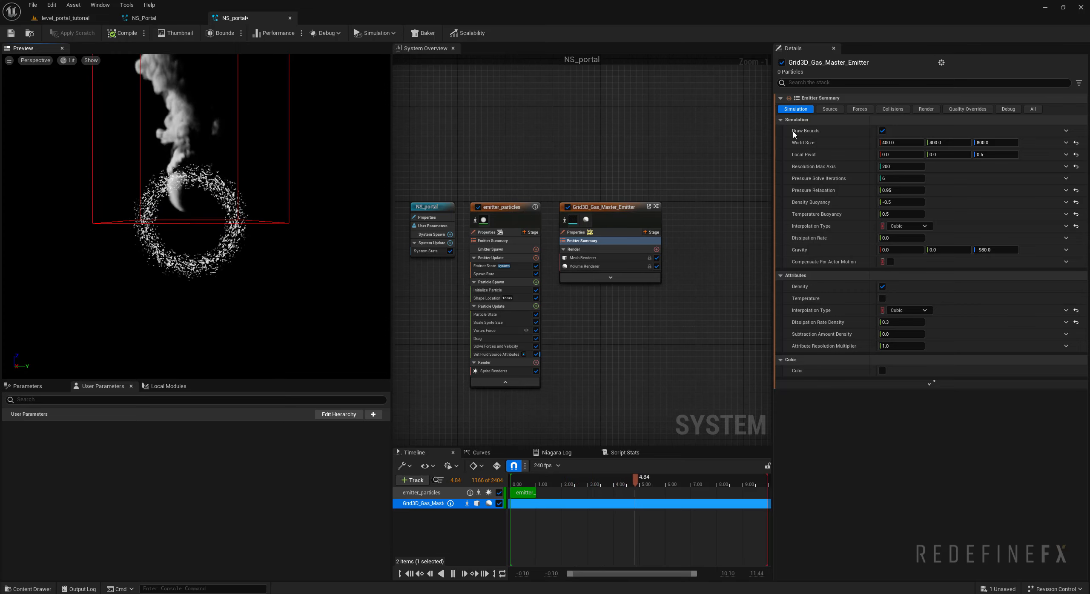
pyautogui.click(830, 109)
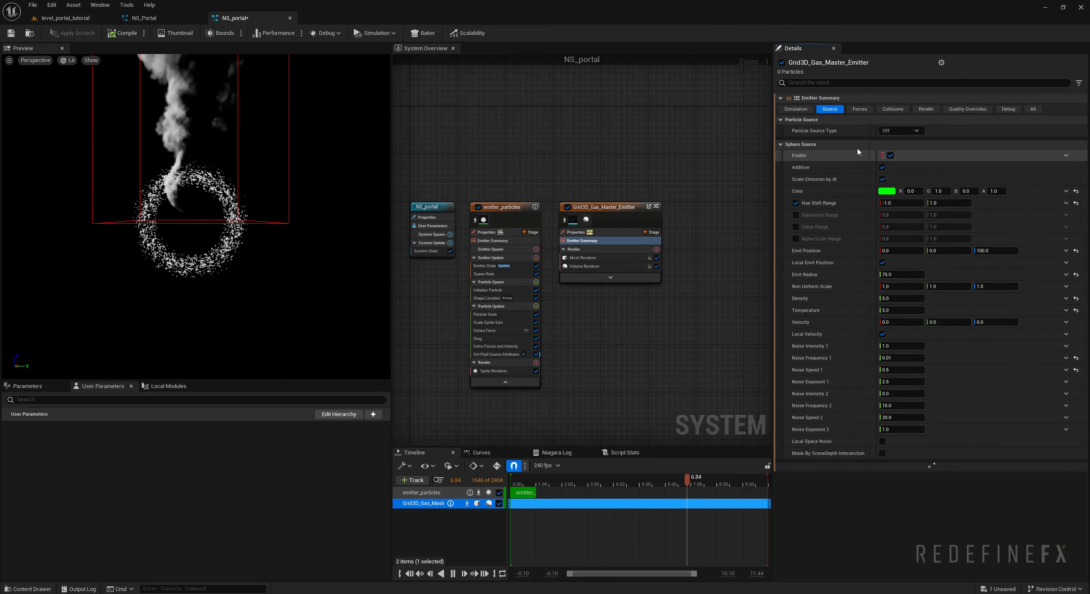
pyautogui.click(890, 155)
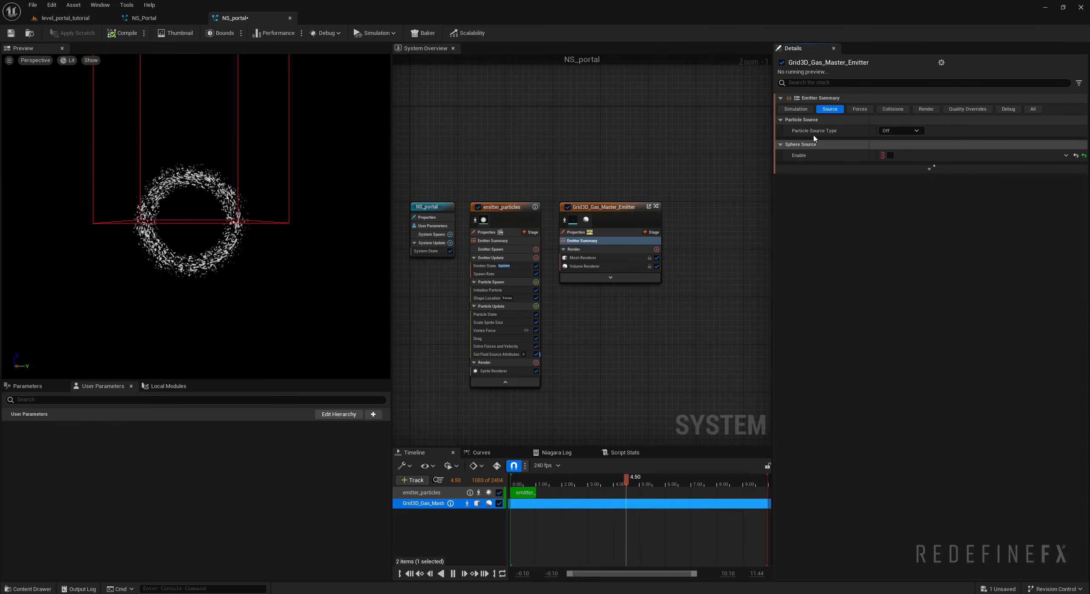
pyautogui.click(900, 131)
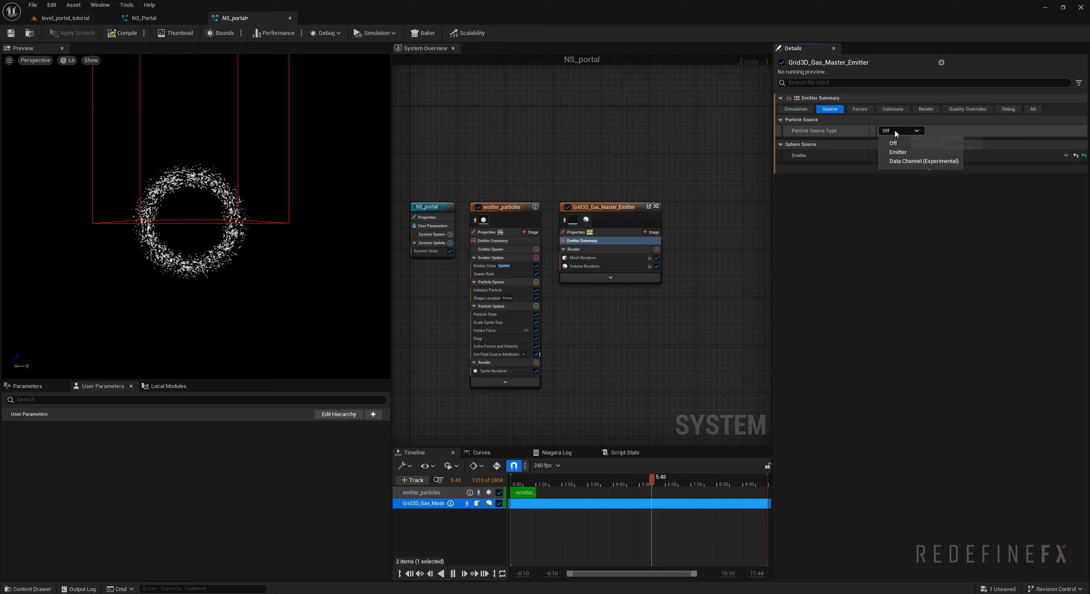
pyautogui.click(897, 153)
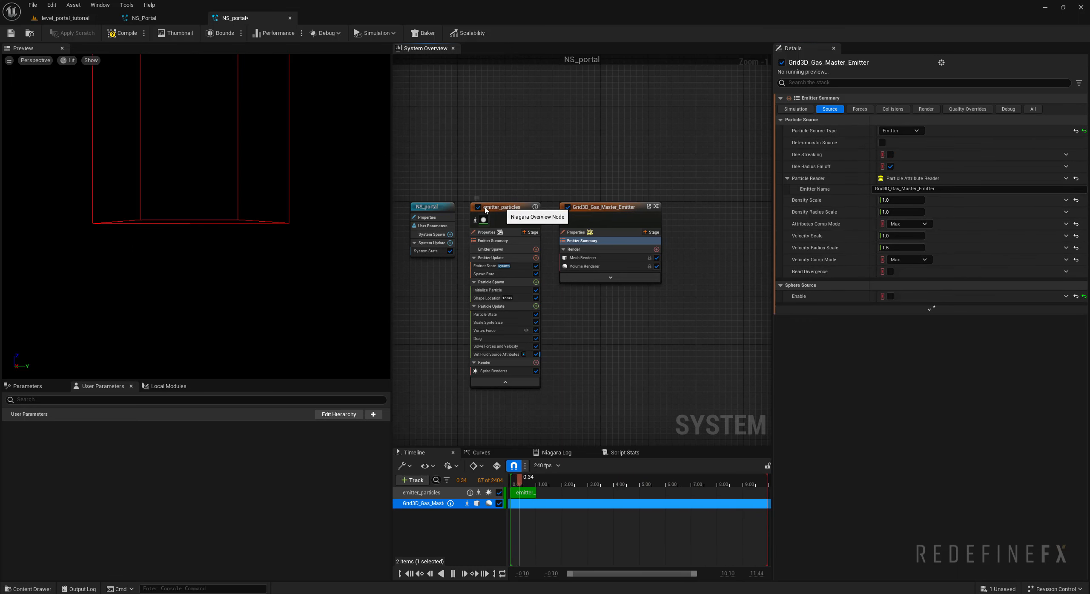
# - Set emitter_particles to the GPUCompute Sim target with the Fixed bounds calculation mode
pyautogui.click(484, 231)
pyautogui.click(484, 232)
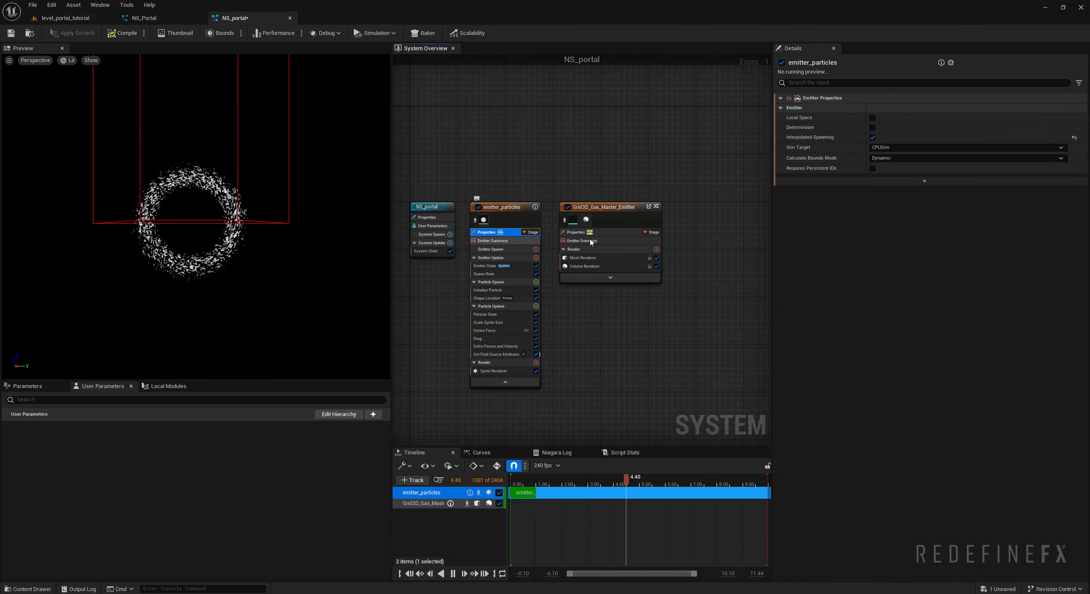
pyautogui.click(884, 147)
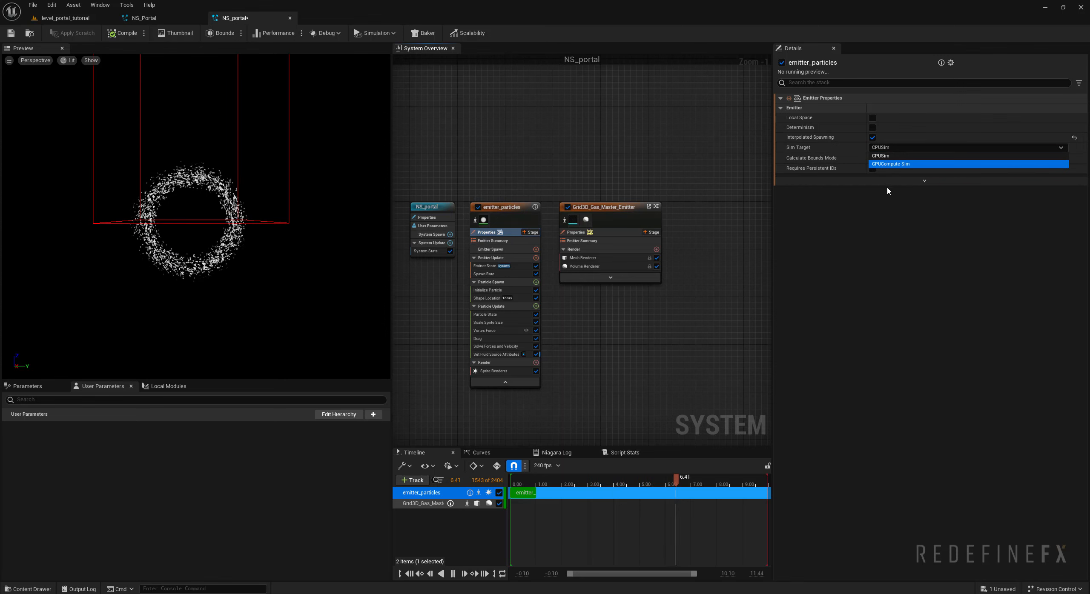
pyautogui.click(884, 164)
pyautogui.click(881, 180)
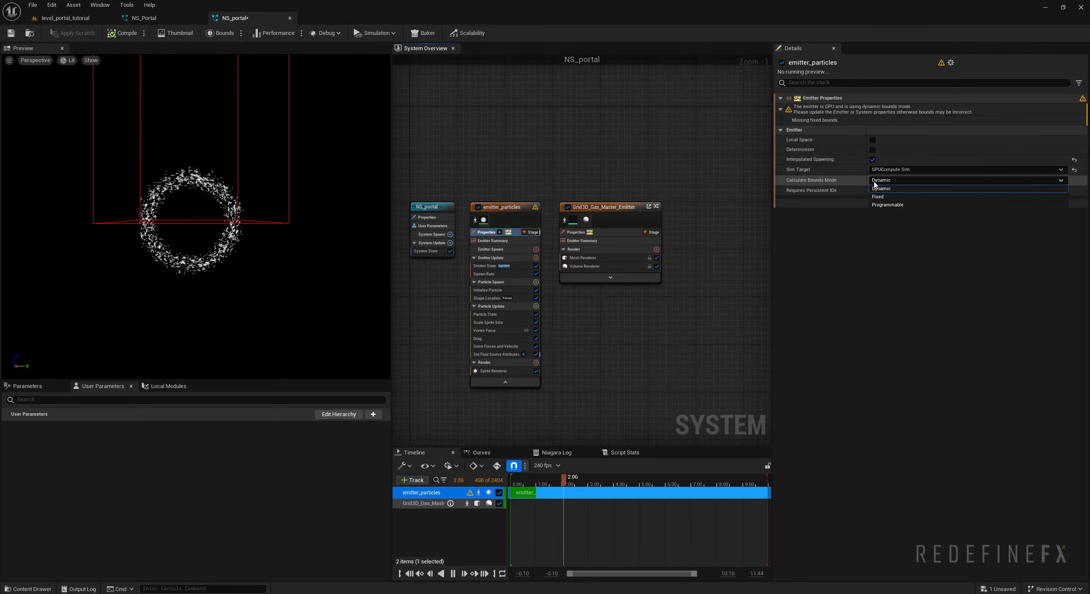
pyautogui.click(883, 199)
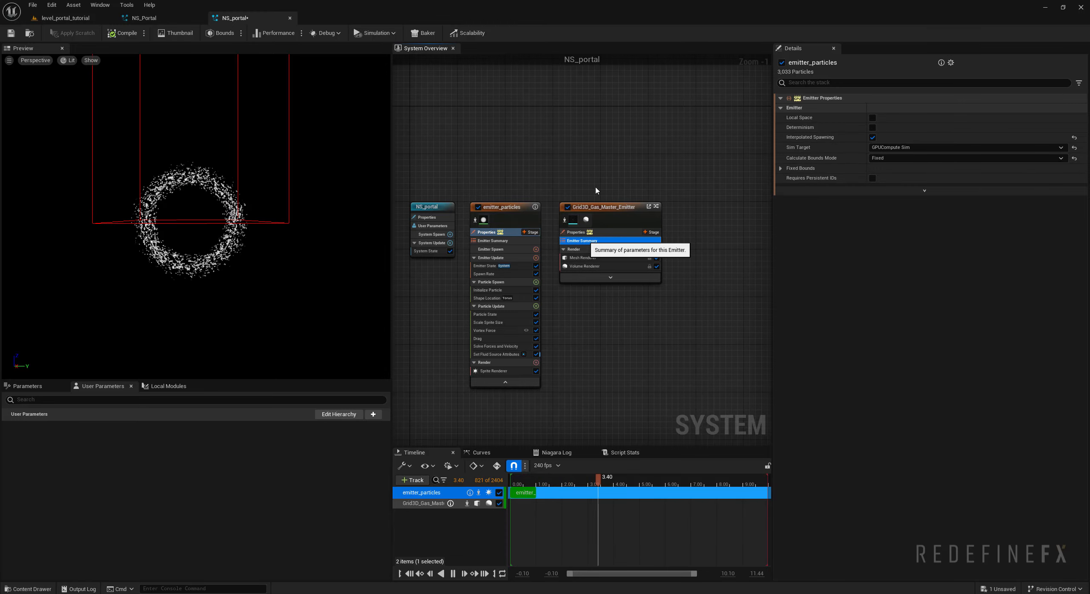
# - Set the emitter name in the gas emitter's particle reader to emitter_particles
pyautogui.click(588, 240)
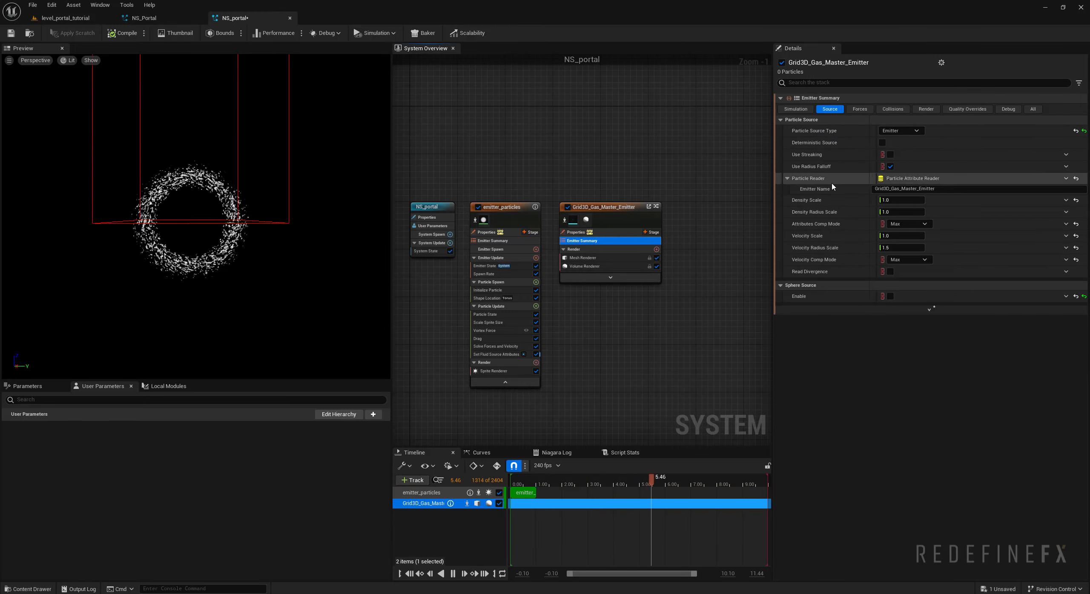
pyautogui.click(942, 188)
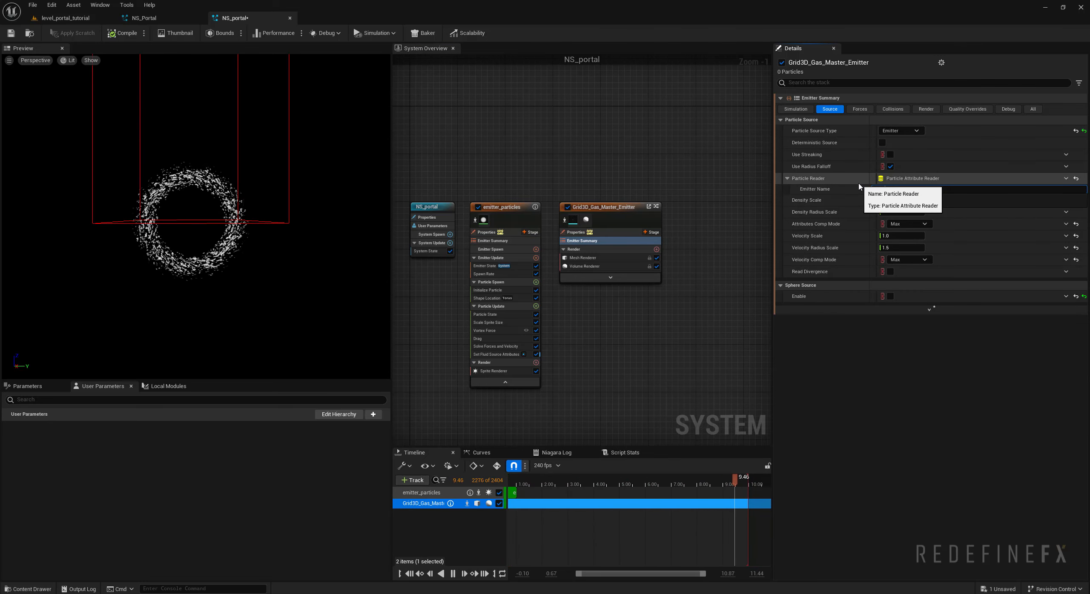
pyautogui.write('emitter_particles')
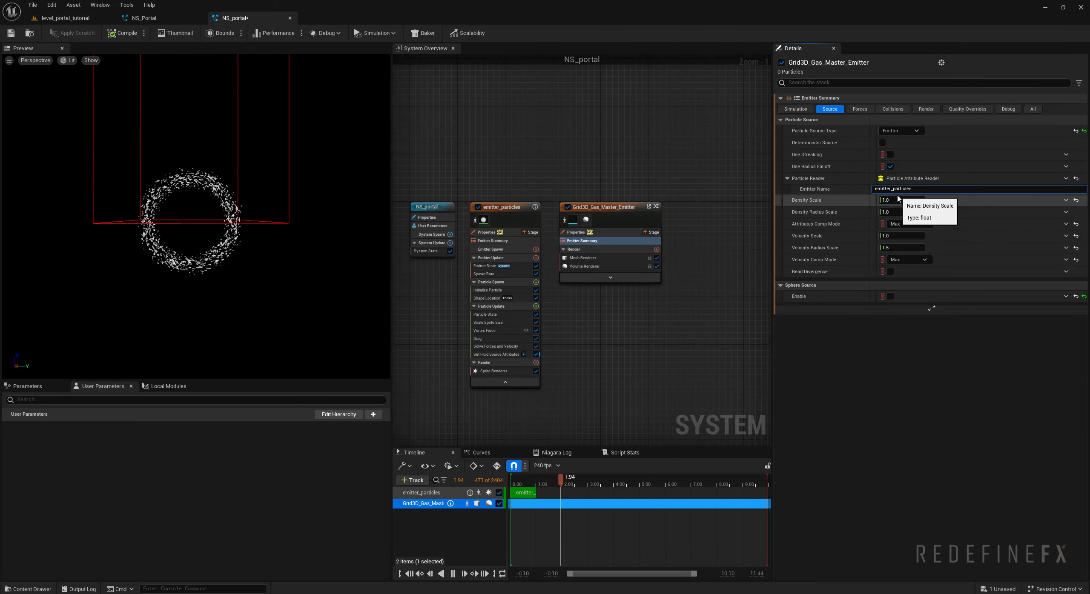
pyautogui.click(898, 198)
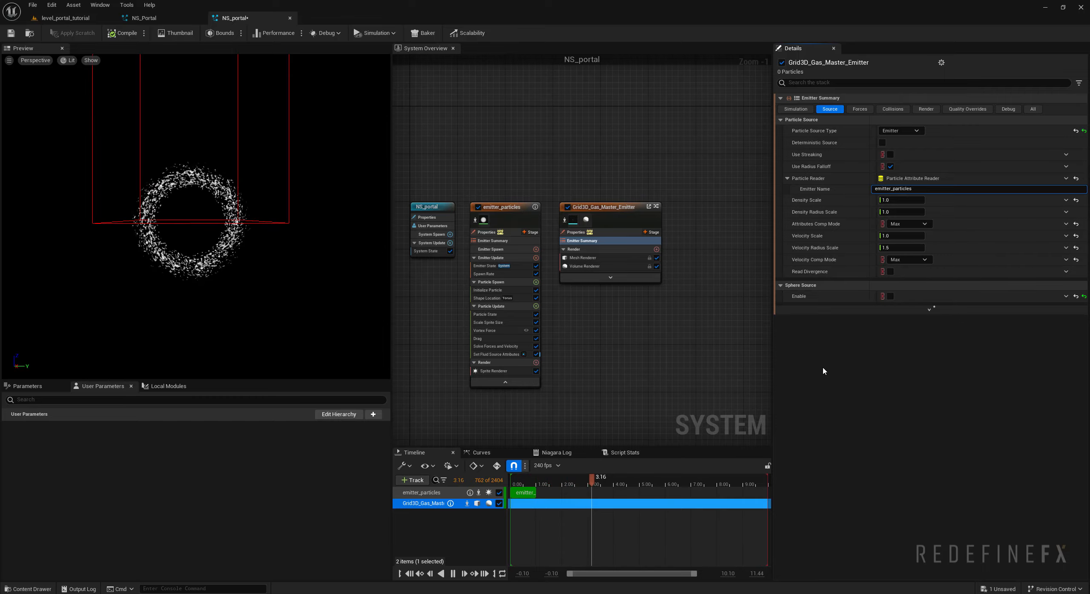
# - Set the gas simulation's world size to 800 by 1200 by 600
pyautogui.scroll(5, 172, 164)
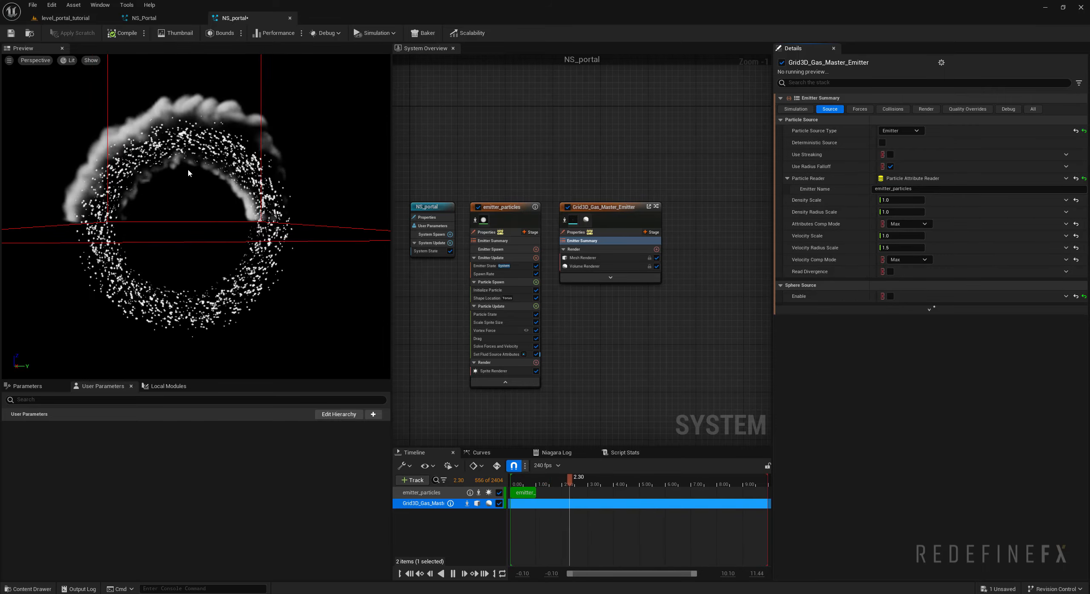
pyautogui.moveTo(222, 151); pyautogui.dragTo(222, 151)
pyautogui.scroll(-3, 220, 150)
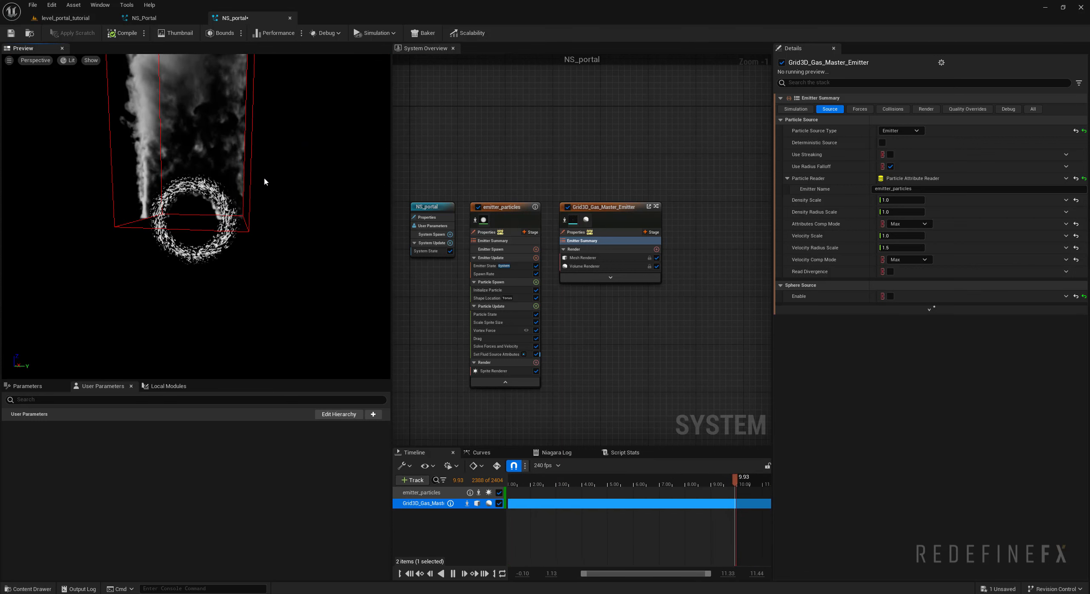
pyautogui.click(795, 110)
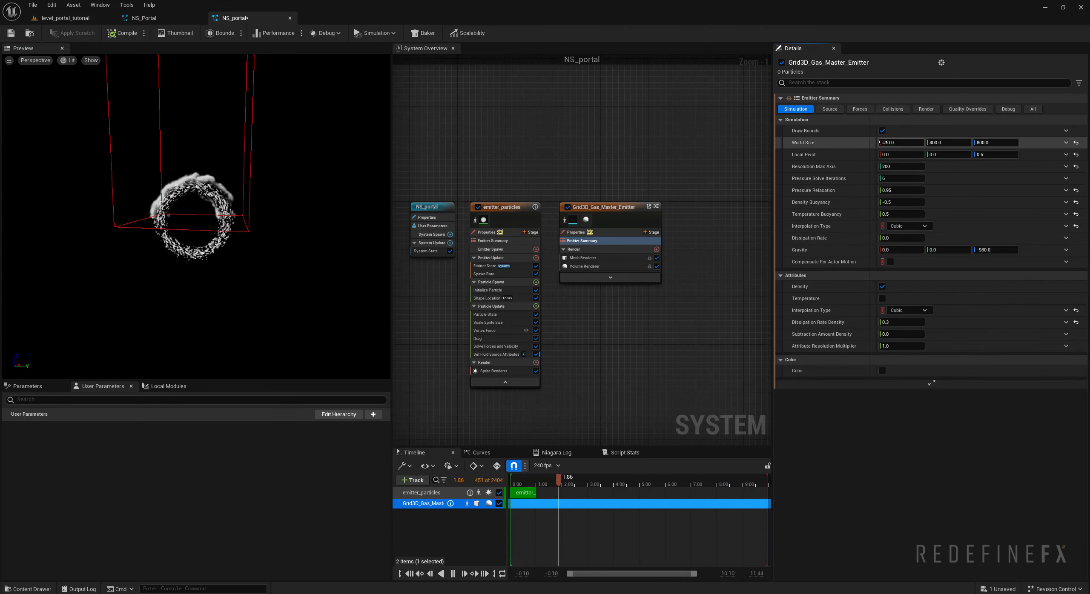
pyautogui.click(897, 143)
pyautogui.write('800')
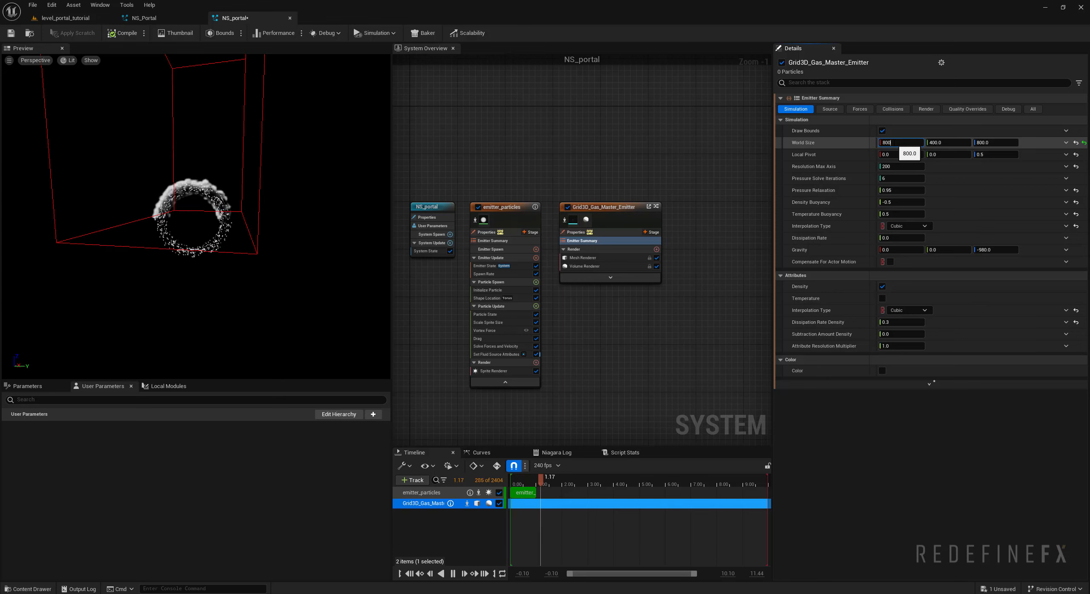
pyautogui.press('Tab')
pyautogui.write('1200')
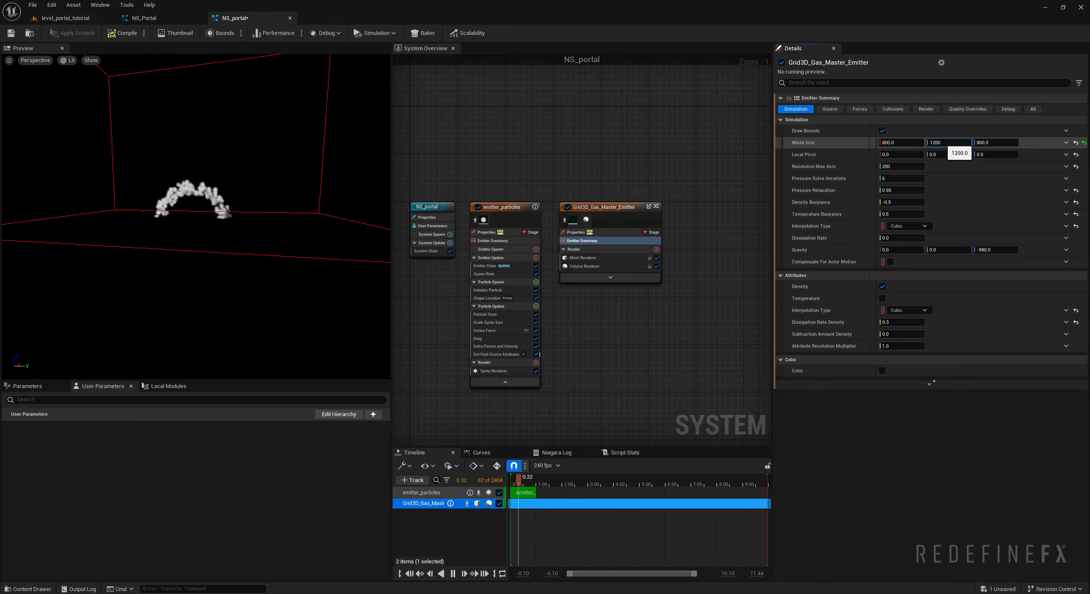
pyautogui.press('Tab')
pyautogui.write('6')
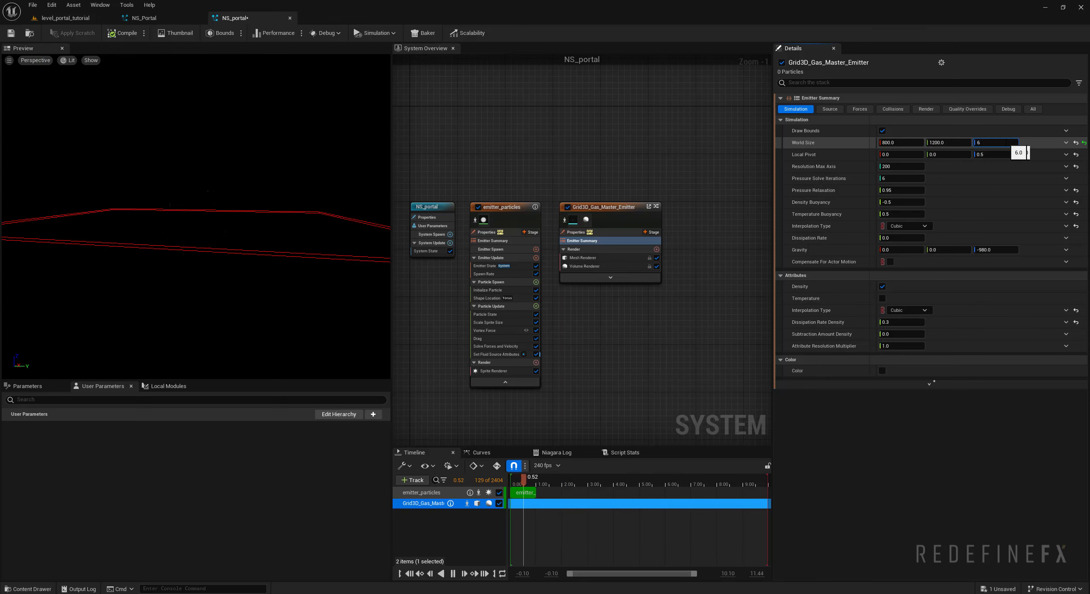
pyautogui.write('00')
pyautogui.press('Return')
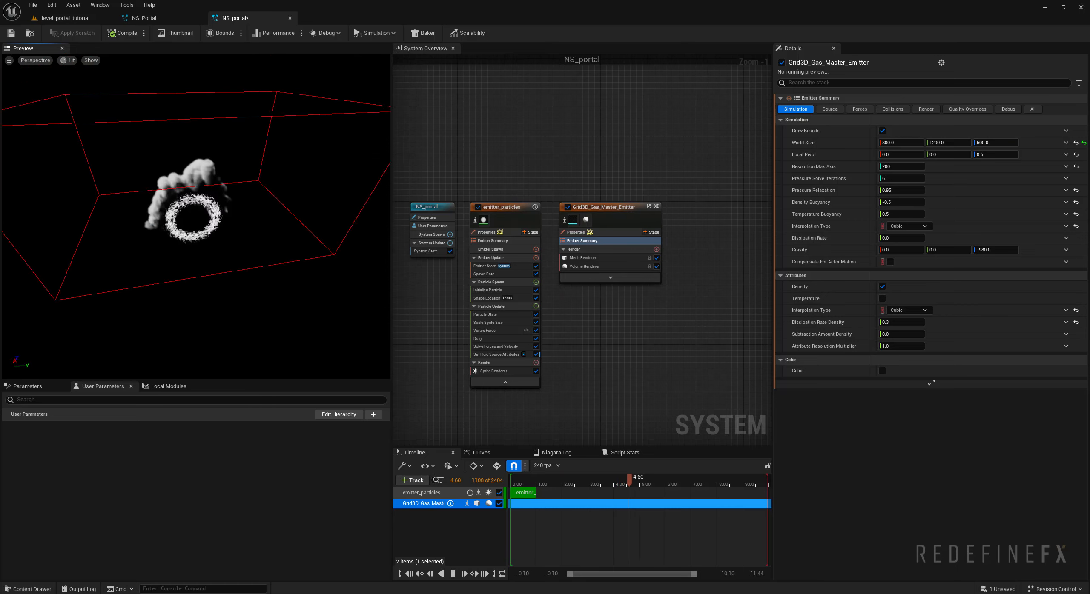
# - Set the gas simulation's local pivot to 0.2 in X and 0.2 in Z
pyautogui.moveTo(250, 184)
pyautogui.mouseDown()
pyautogui.moveTo(238, 172)
pyautogui.moveTo(250, 184)
pyautogui.mouseUp()
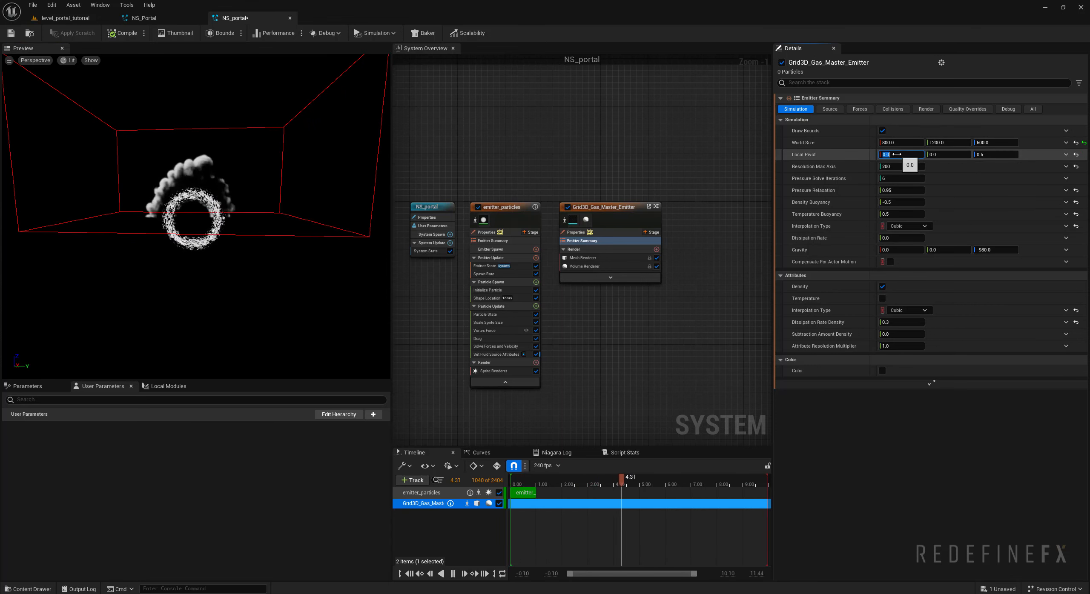
pyautogui.write('2')
pyautogui.click(993, 155)
pyautogui.write('0.23')
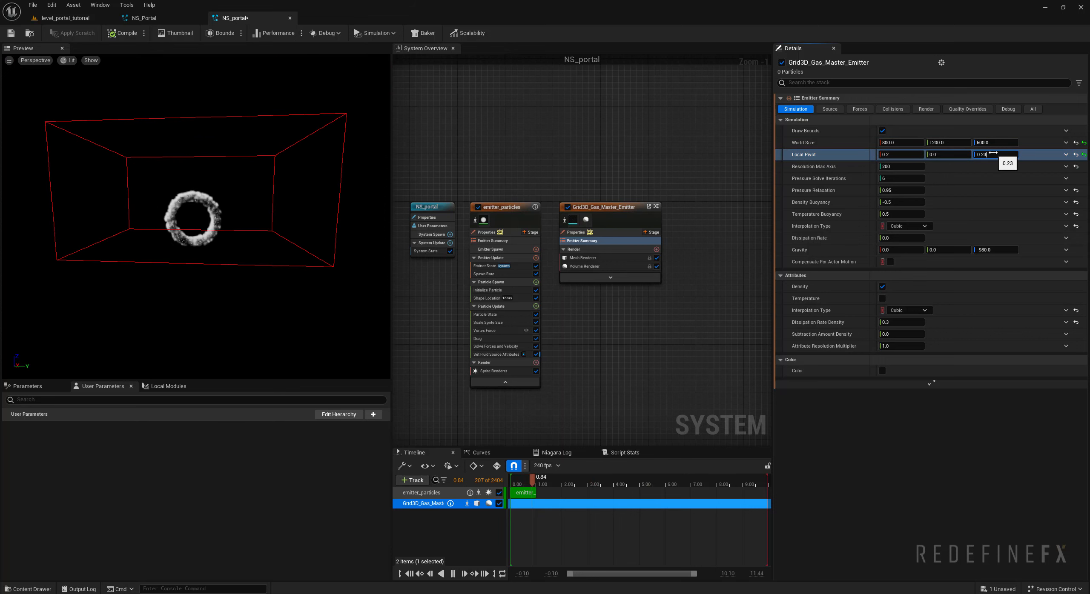
pyautogui.press('BackSpace')
pyautogui.press('Return')
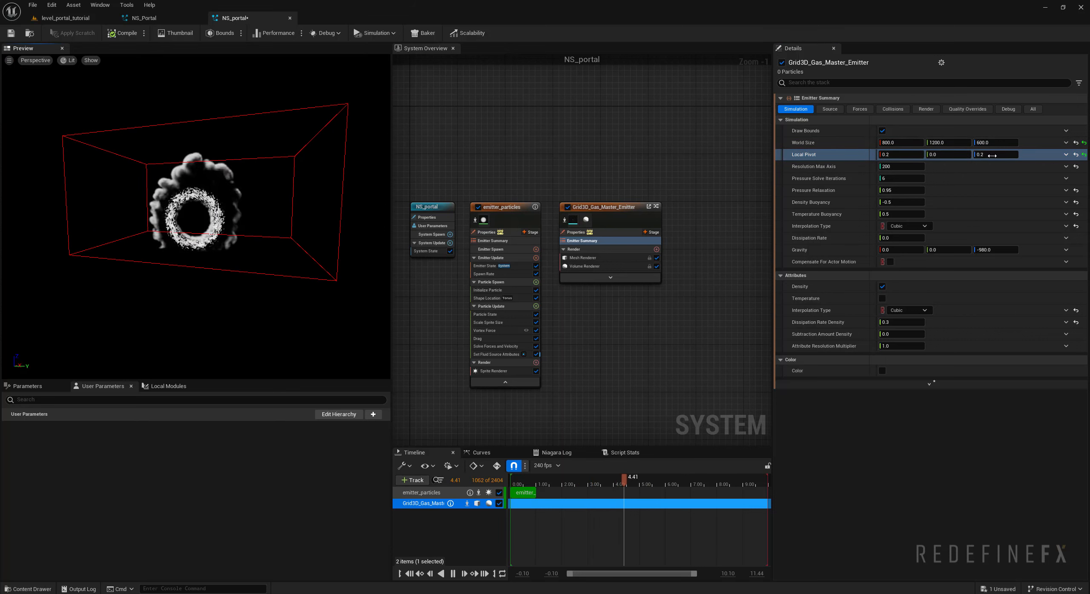
# - Set the gas simulation's density buoyancy to 0.1 and its density dissipation rate to 0.9
pyautogui.scroll(8, 212, 249)
pyautogui.moveTo(176, 321); pyautogui.dragTo(204, 298)
pyautogui.scroll(-3, 177, 320)
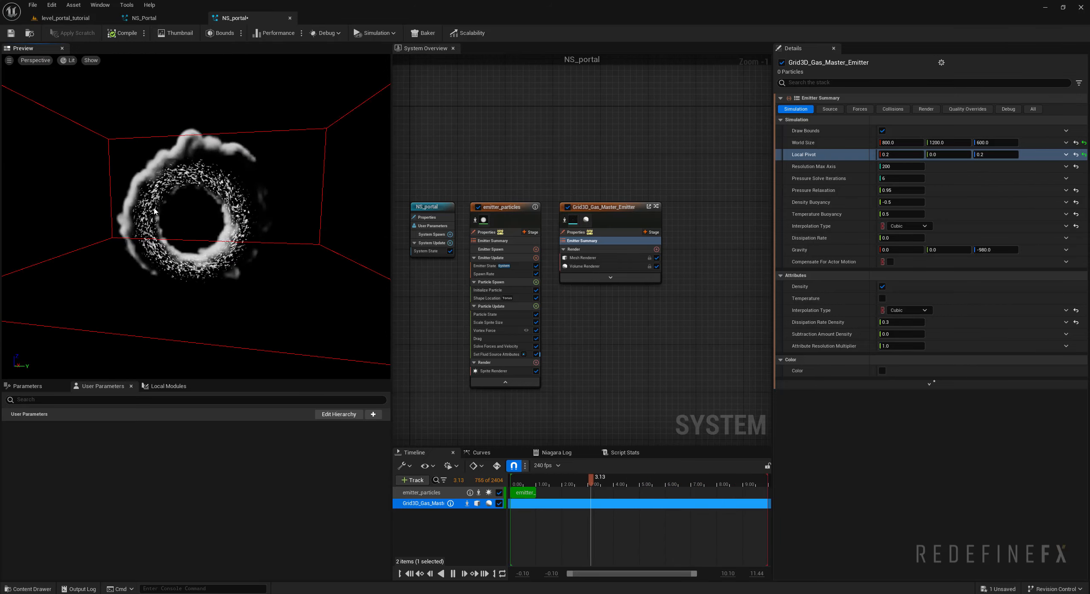
pyautogui.scroll(1, 155, 207)
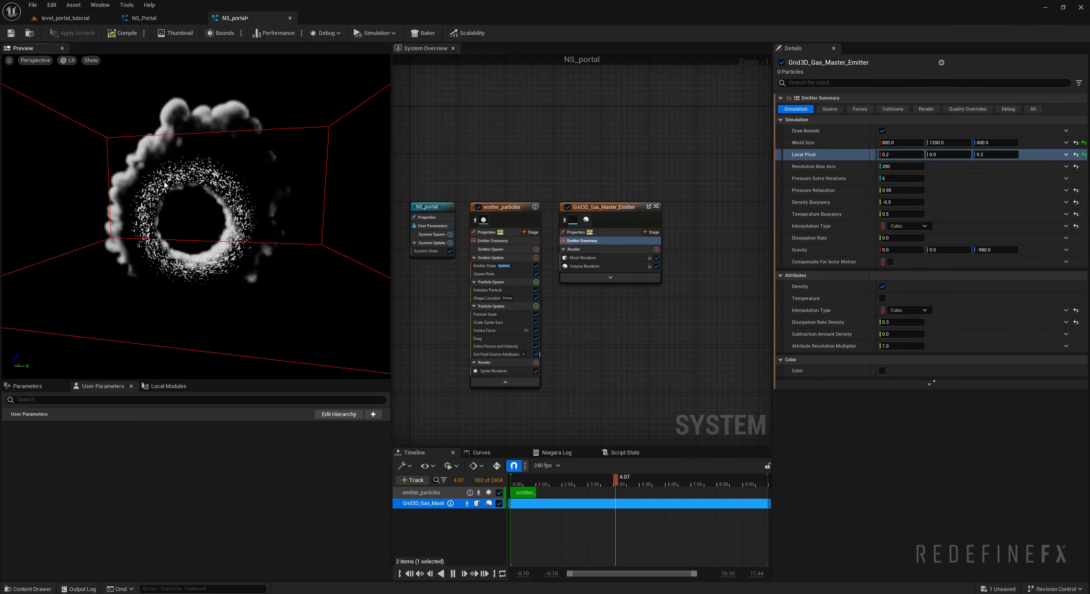
pyautogui.moveTo(164, 184); pyautogui.dragTo(225, 160)
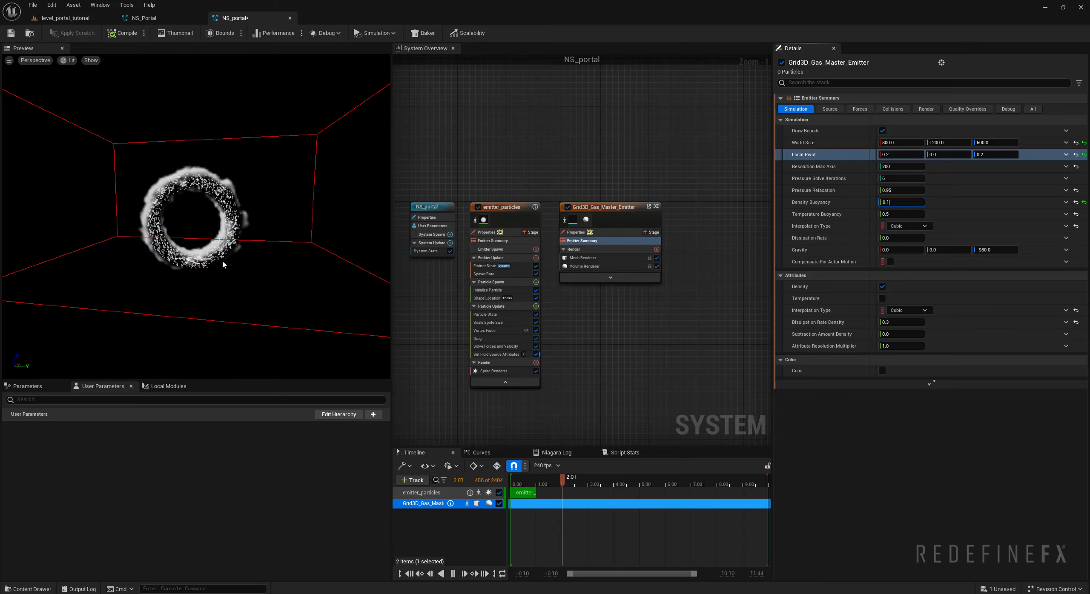
pyautogui.moveTo(277, 237); pyautogui.dragTo(241, 182)
pyautogui.moveTo(256, 222); pyautogui.dragTo(246, 211)
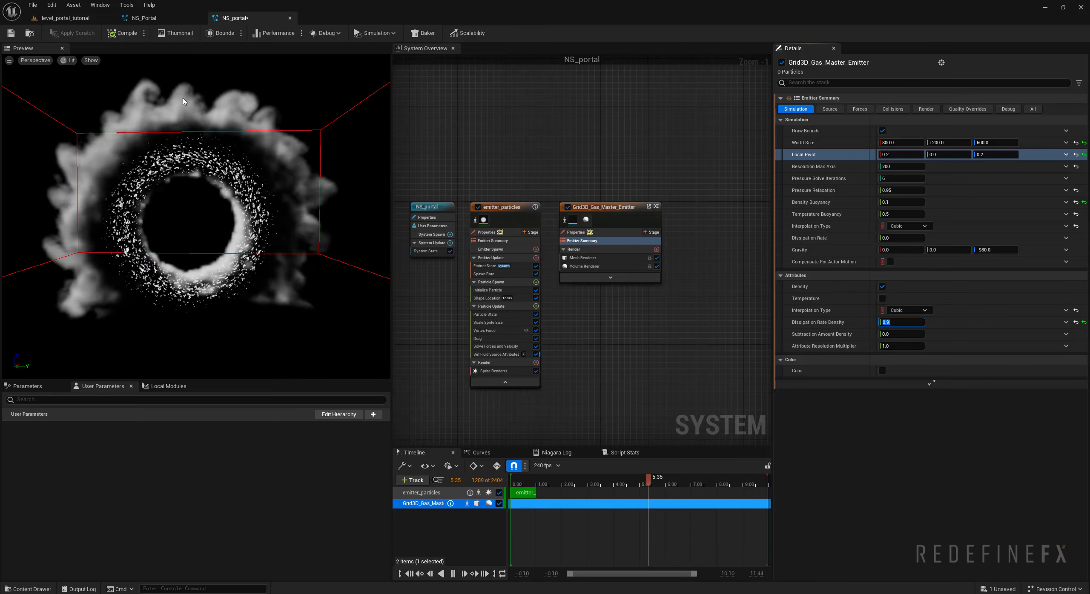
# - Raise the gas simulation's maximum axis resolution to 500 and its pressure solve iterations to 12
pyautogui.moveTo(268, 173); pyautogui.dragTo(371, 172)
pyautogui.scroll(-6, 314, 168)
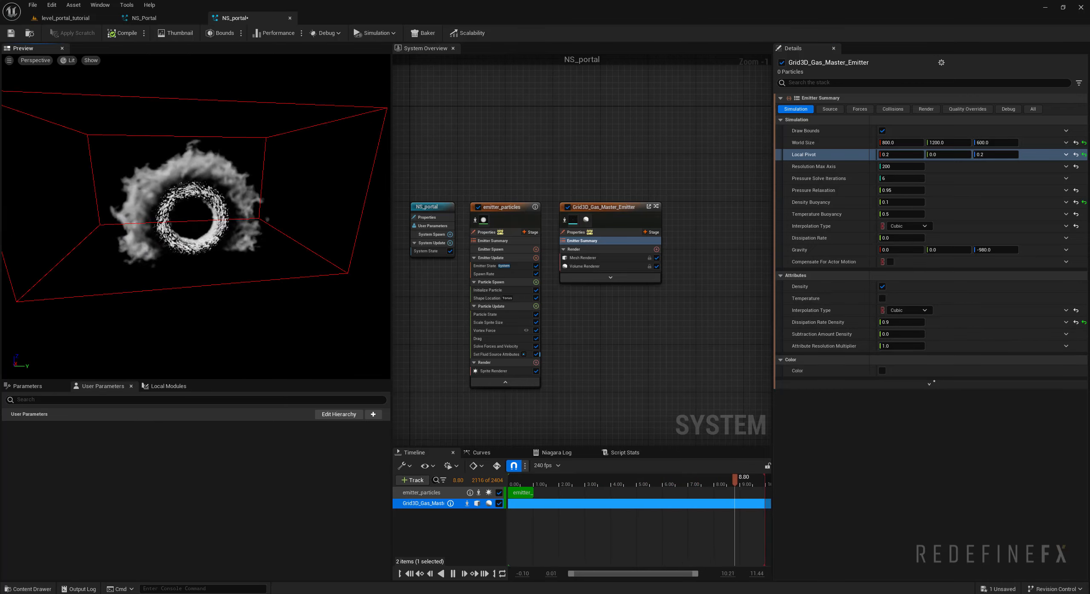
pyautogui.moveTo(238, 136); pyautogui.dragTo(196, 132)
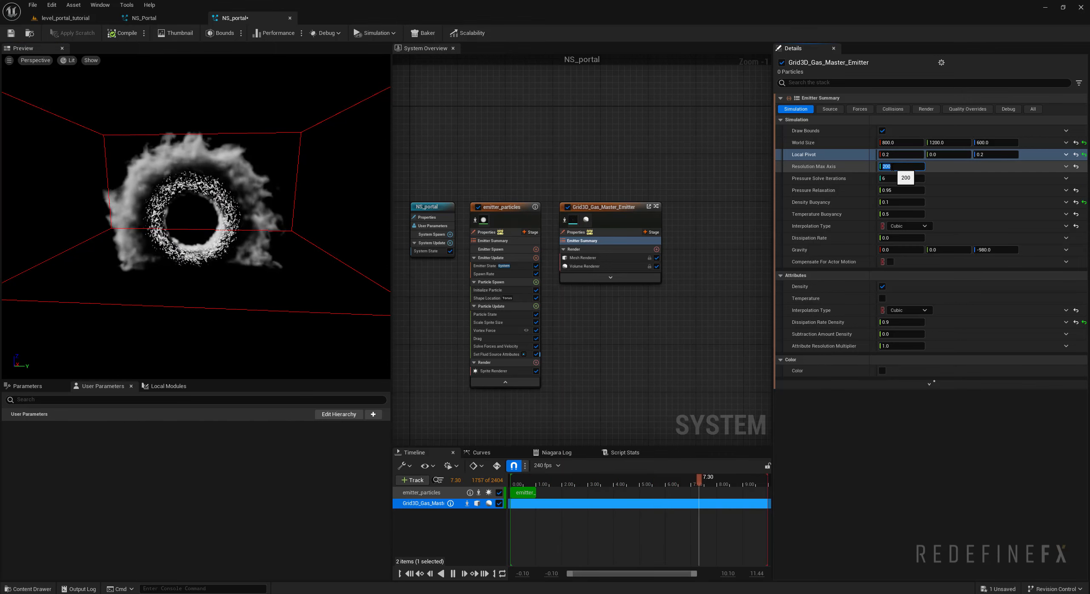
pyautogui.write('500')
pyautogui.press('Return')
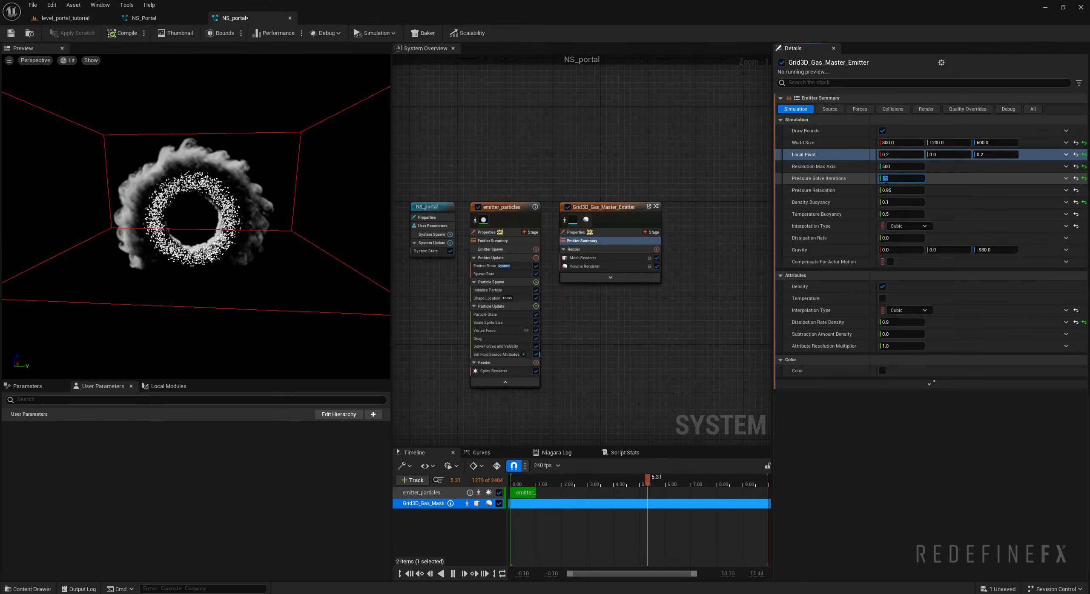
# - Disable the Sprite Renderer of emitter_particles
pyautogui.moveTo(559, 162); pyautogui.dragTo(598, 99, button='right')
pyautogui.scroll(1, 520, 313)
pyautogui.click(583, 306)
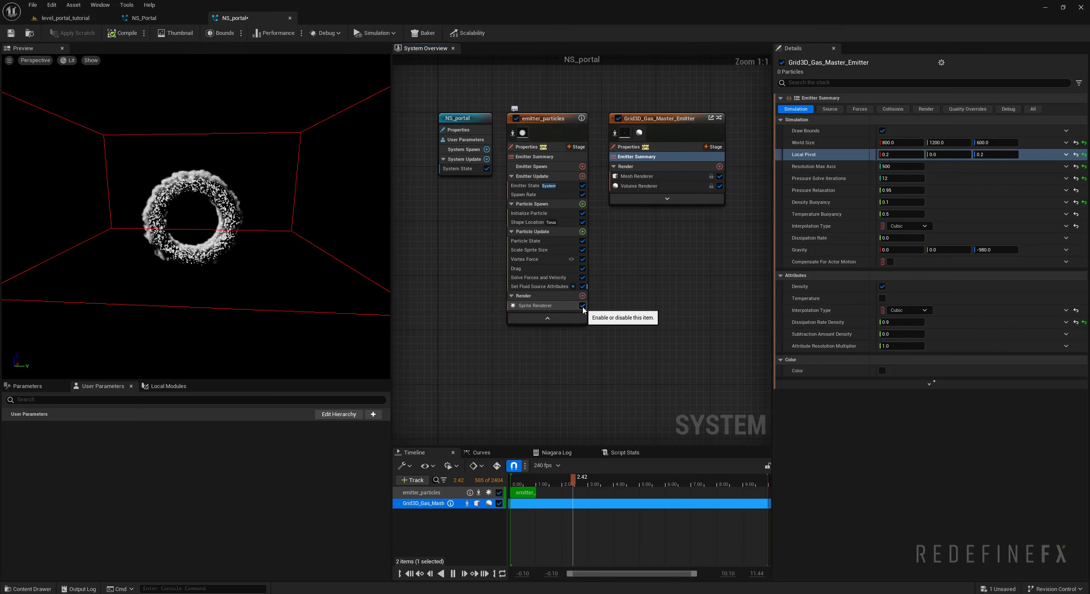
# - Enable wind on the gas simulation with a wind magnitude of 10, check the smoke's motion, and save the system
pyautogui.moveTo(237, 211); pyautogui.dragTo(224, 187)
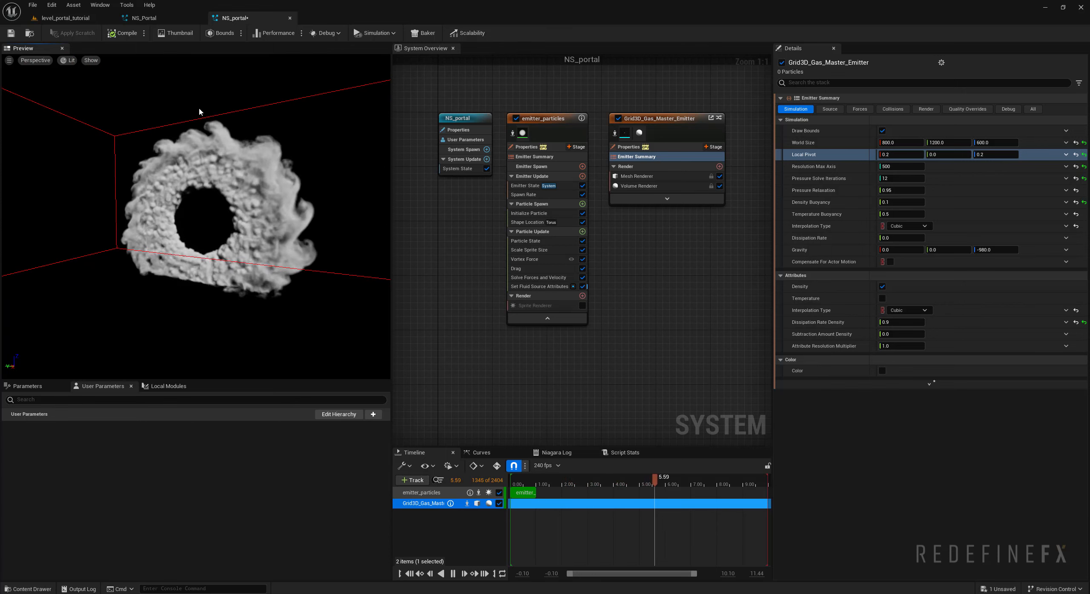
pyautogui.moveTo(261, 163); pyautogui.dragTo(230, 200)
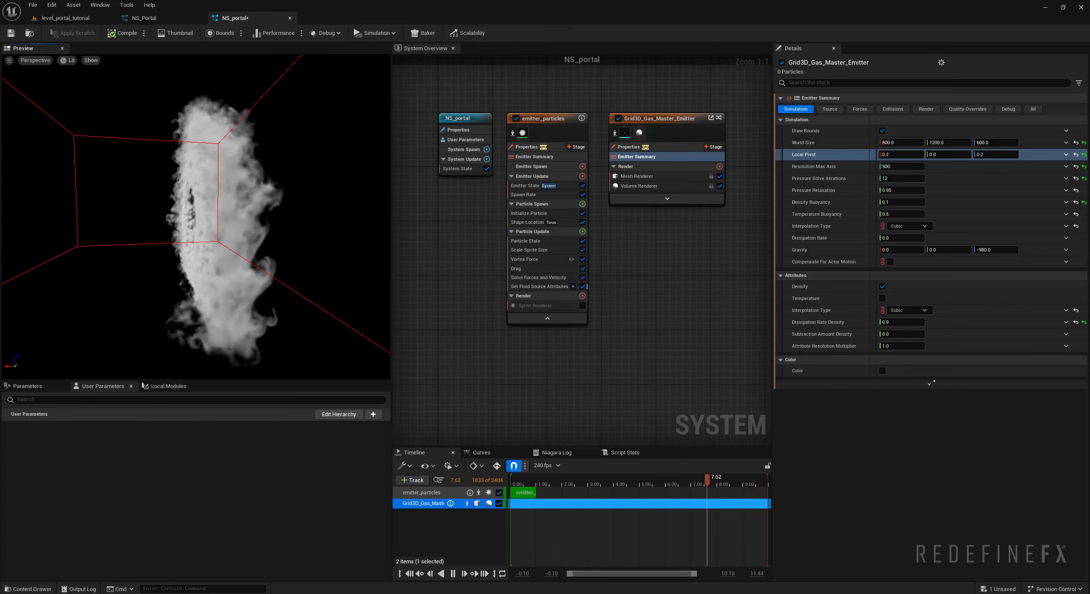
pyautogui.scroll(-2, 182, 216)
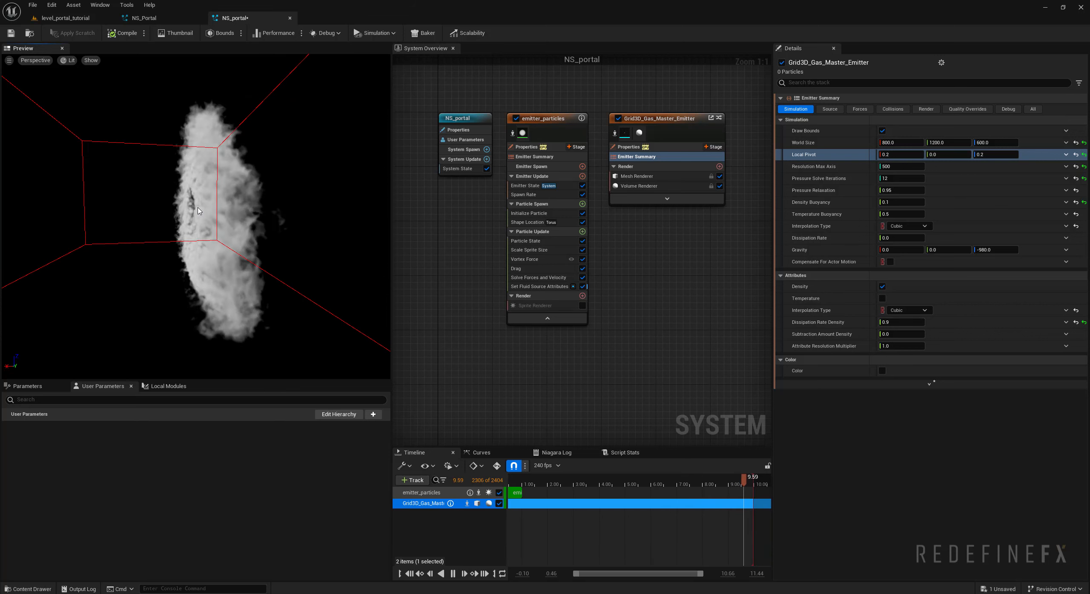
pyautogui.moveTo(230, 204); pyautogui.dragTo(147, 202)
pyautogui.click(859, 110)
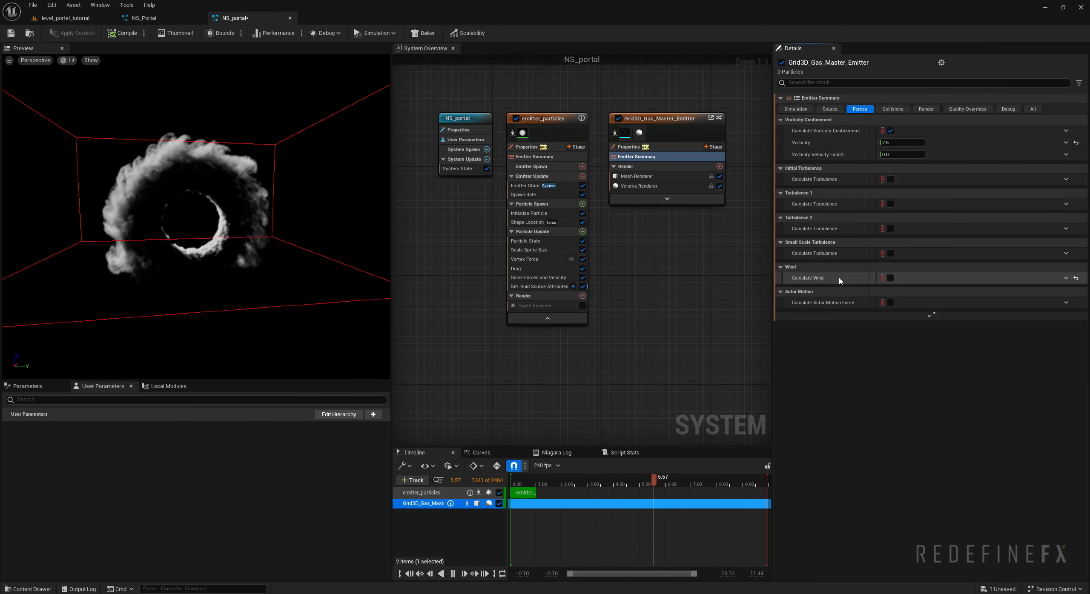
pyautogui.click(889, 279)
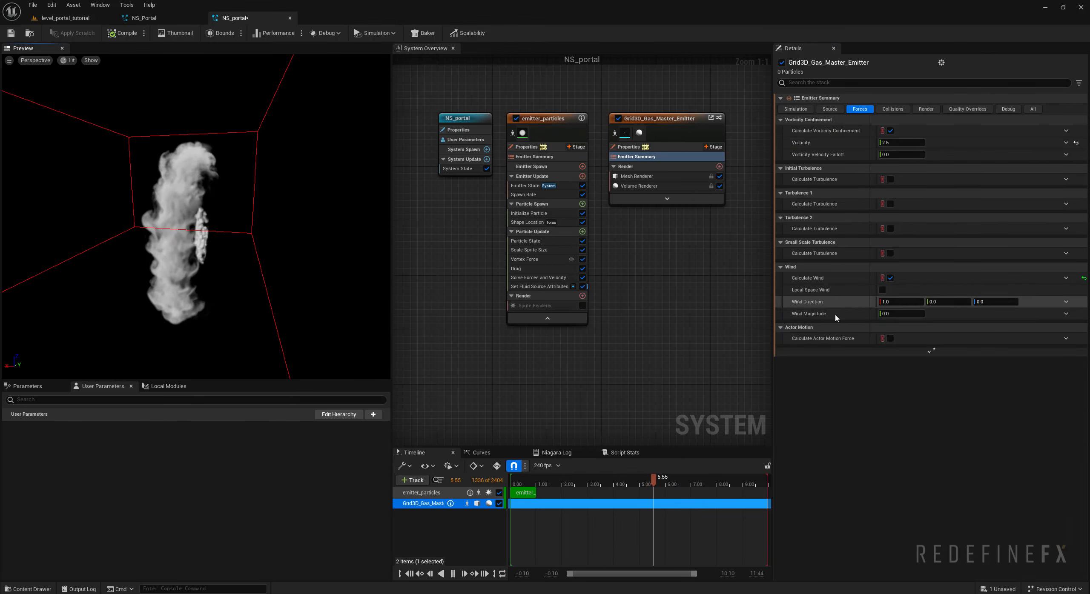
pyautogui.click(890, 314)
pyautogui.write('10')
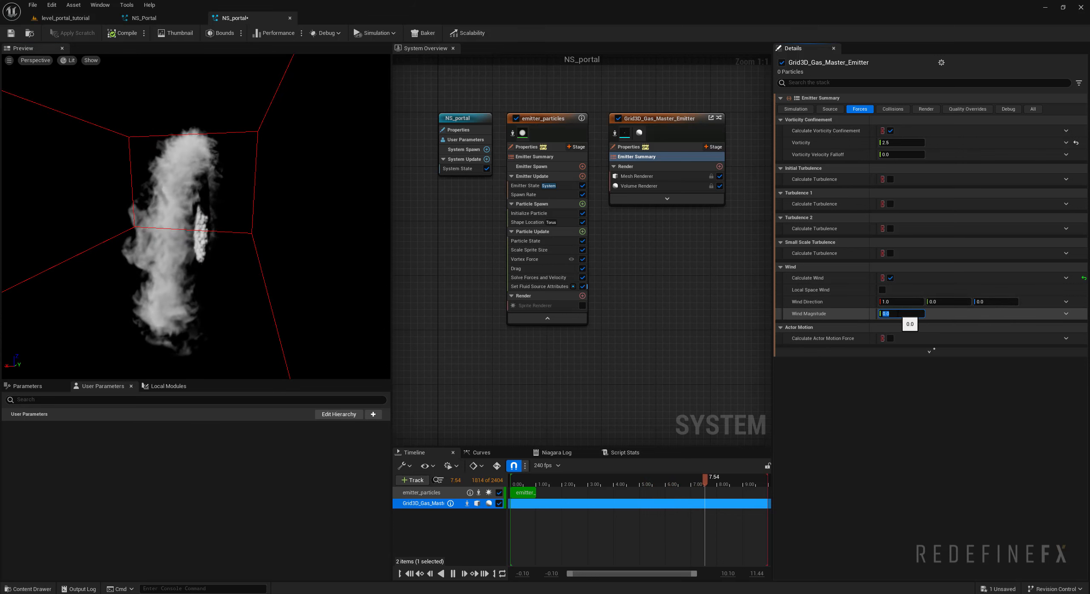
pyautogui.press('Return')
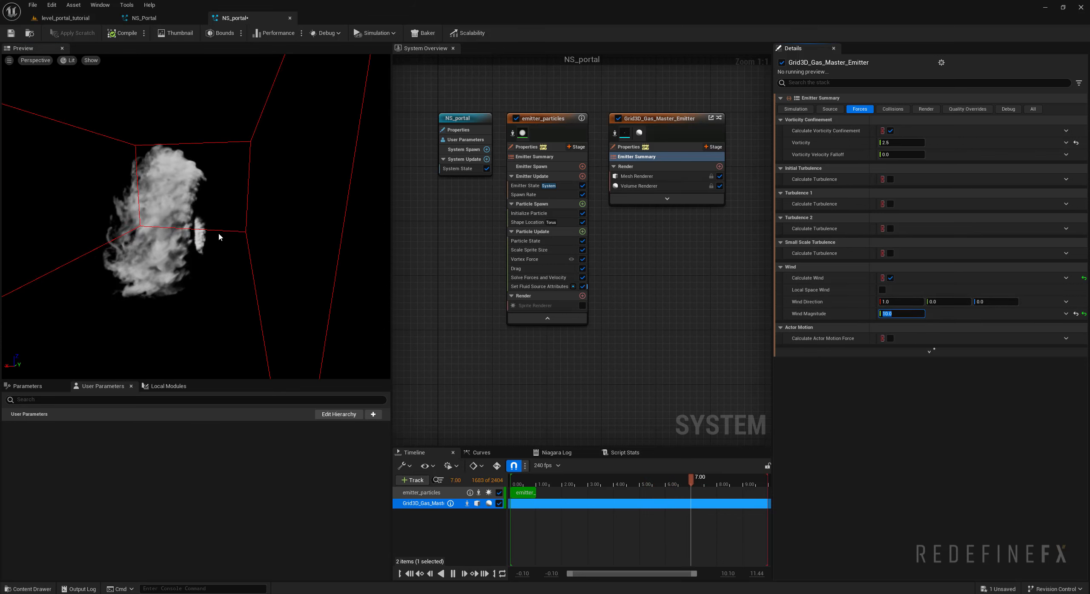
pyautogui.moveTo(209, 210); pyautogui.dragTo(234, 281)
pyautogui.hotkey('ctrl', 's')
# - Disable the gas simulation's Open Boundary -Z so the floor is closed, and turn off drawing of its bounds
pyautogui.scroll(-2, 240, 253)
pyautogui.scroll(-2, 238, 268)
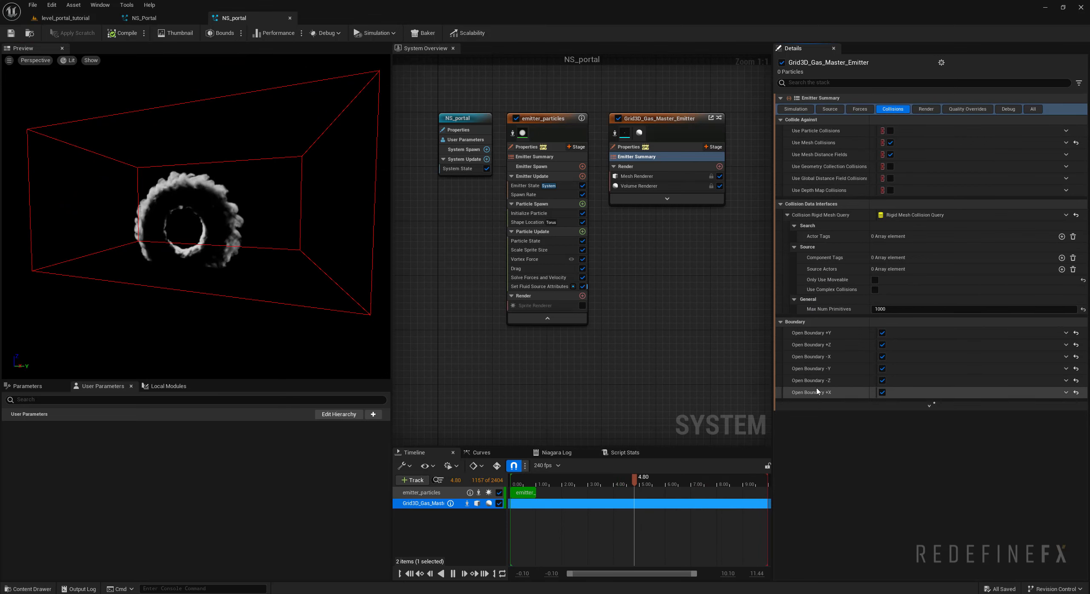
pyautogui.click(882, 380)
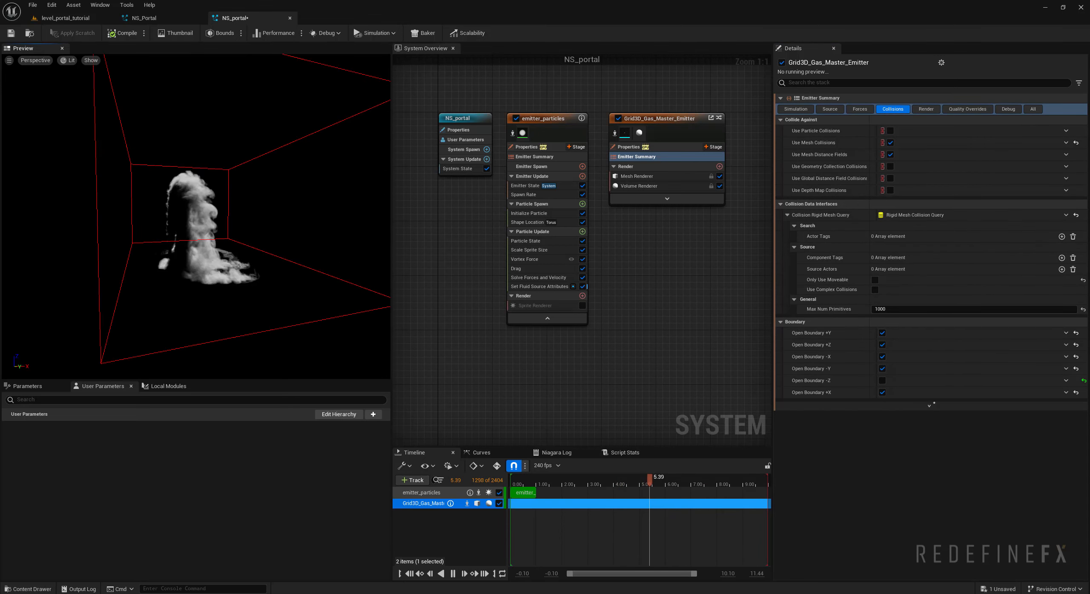
pyautogui.moveTo(227, 279); pyautogui.dragTo(183, 280)
pyautogui.scroll(2, 227, 280)
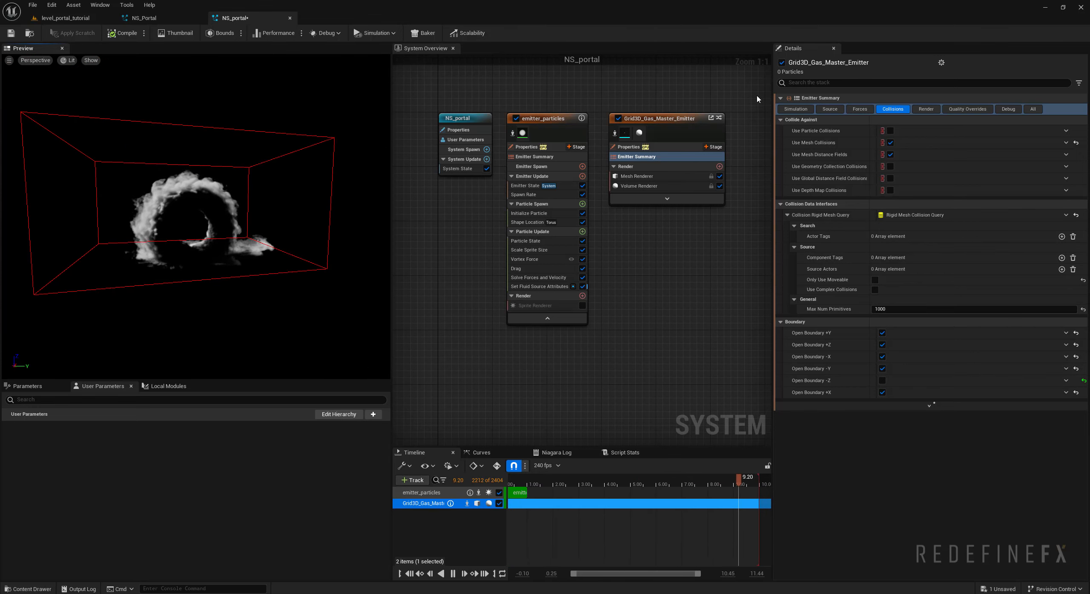
pyautogui.click(795, 109)
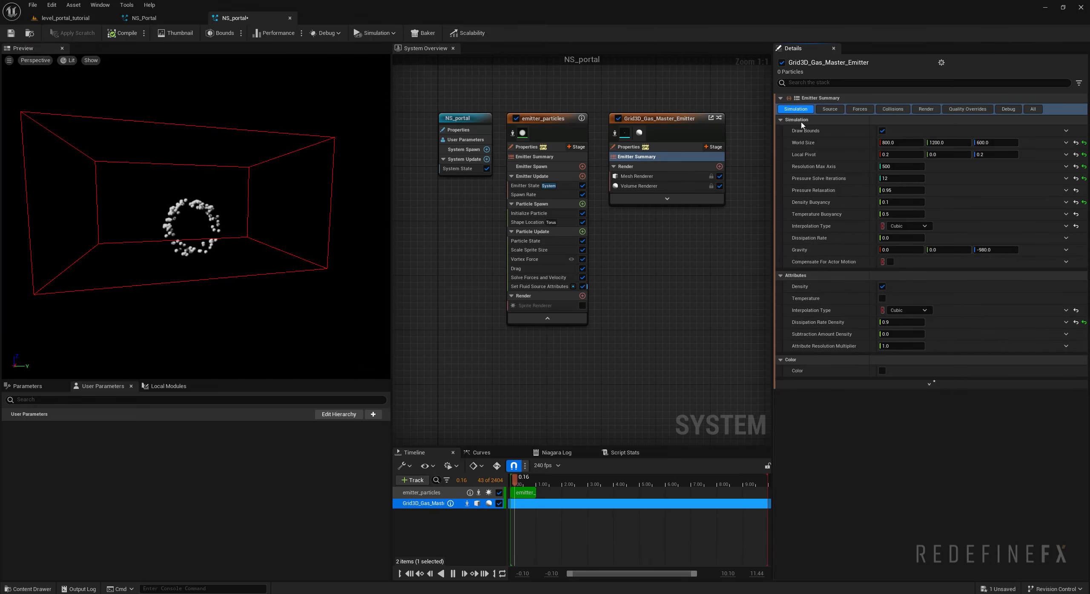
pyautogui.click(884, 132)
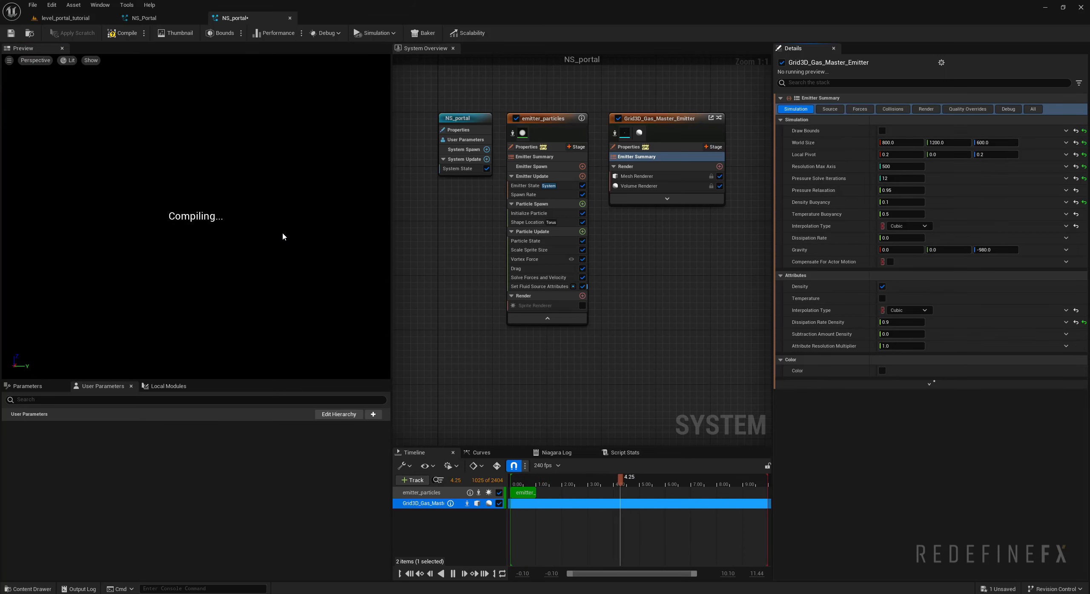
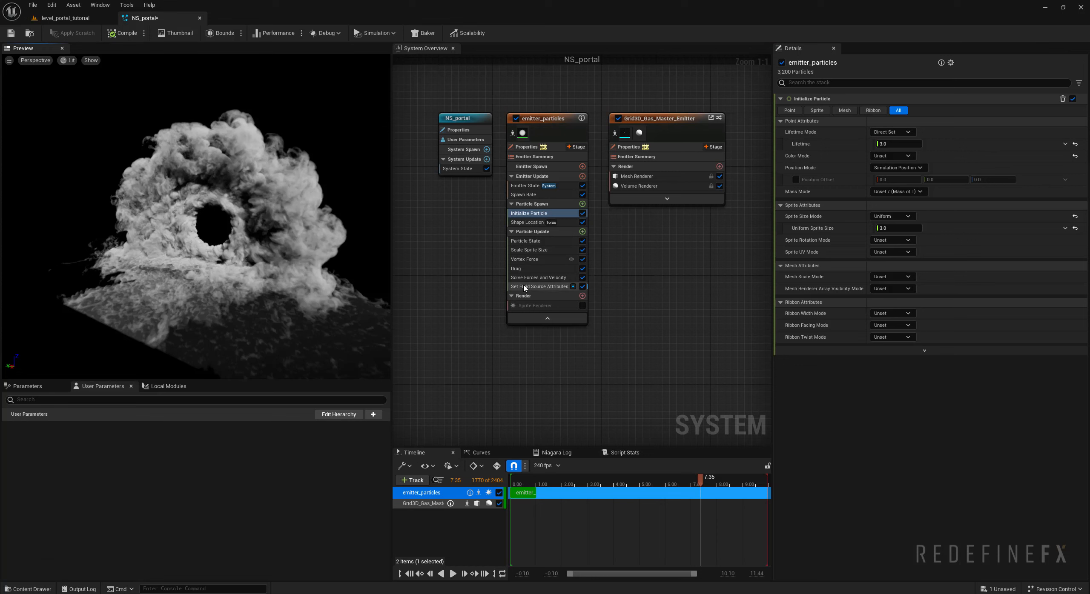
# - Set the Radius of the Set Fluid Source Attributes module in emitter_particles to 5
pyautogui.click(525, 288)
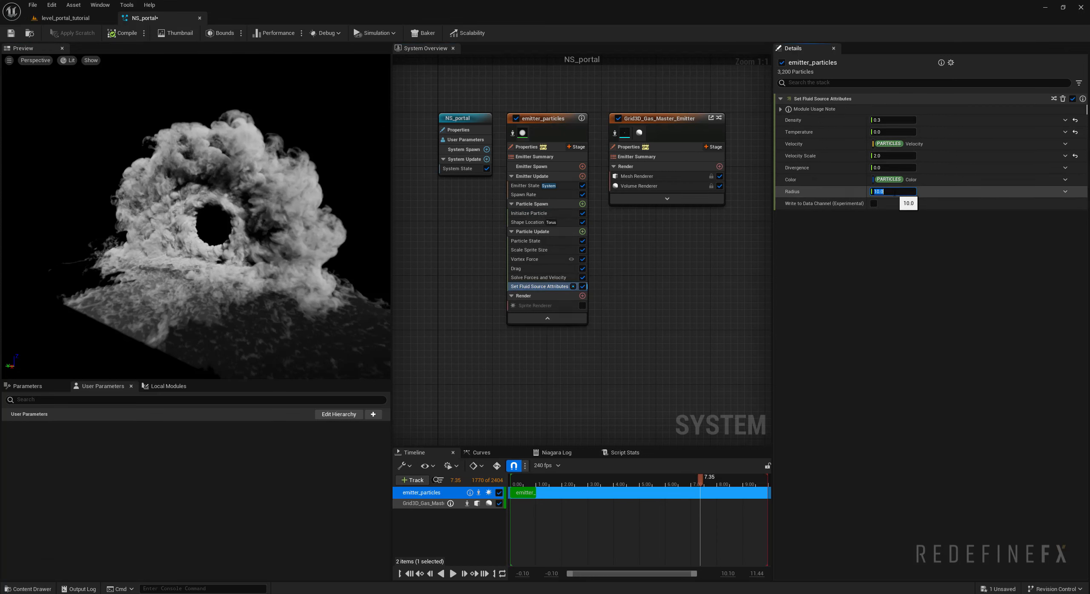
pyautogui.write('5')
pyautogui.press('Return')
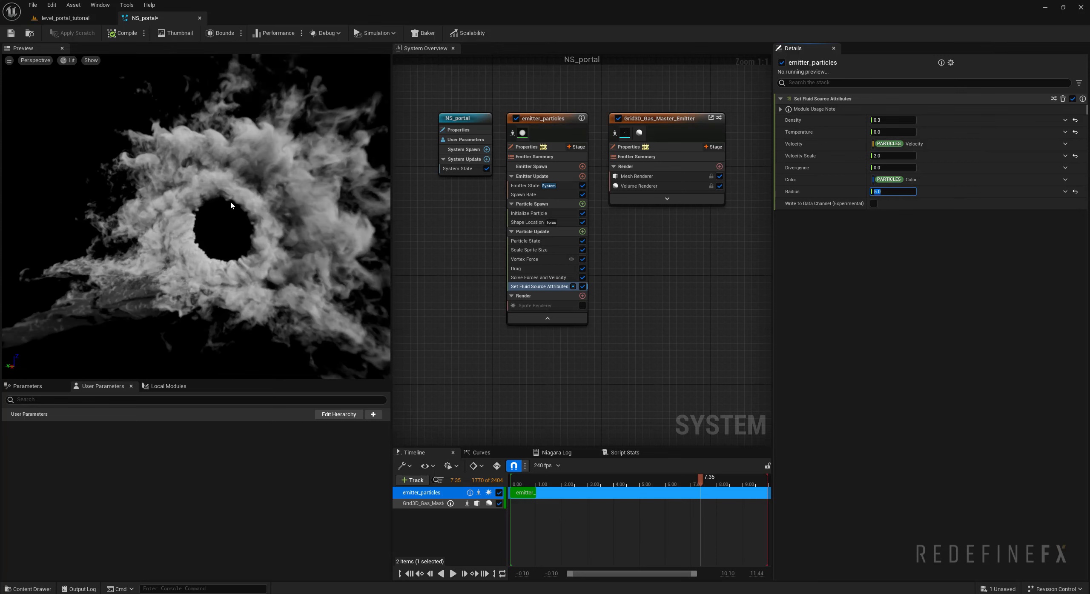
# - View the portal in the level_portal_tutorial level and delete the DirectionalLight
pyautogui.click(79, 19)
pyautogui.moveTo(482, 244); pyautogui.dragTo(447, 241, button='right')
pyautogui.press('d')
pyautogui.press('s')
pyautogui.press('d')
pyautogui.press('a')
pyautogui.press('s')
pyautogui.press('d')
pyautogui.press('s')
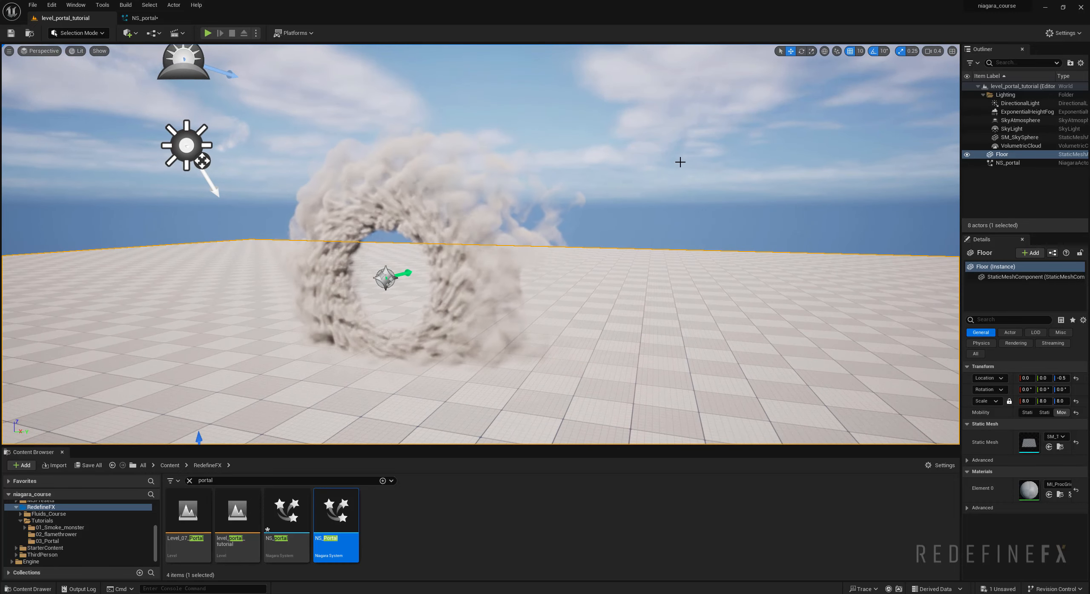
pyautogui.click(1021, 103)
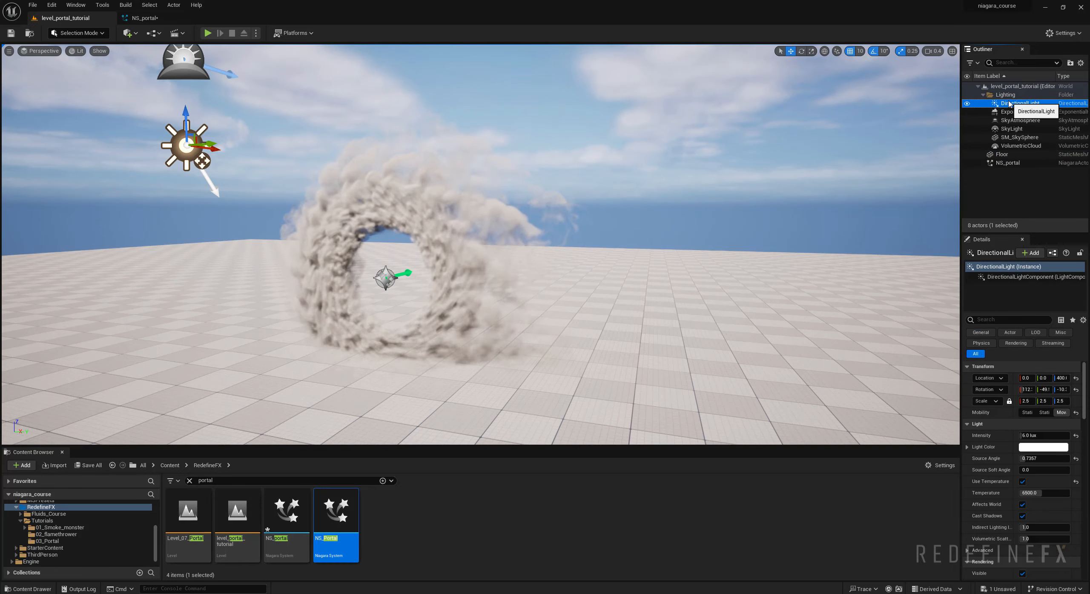
pyautogui.press('Delete')
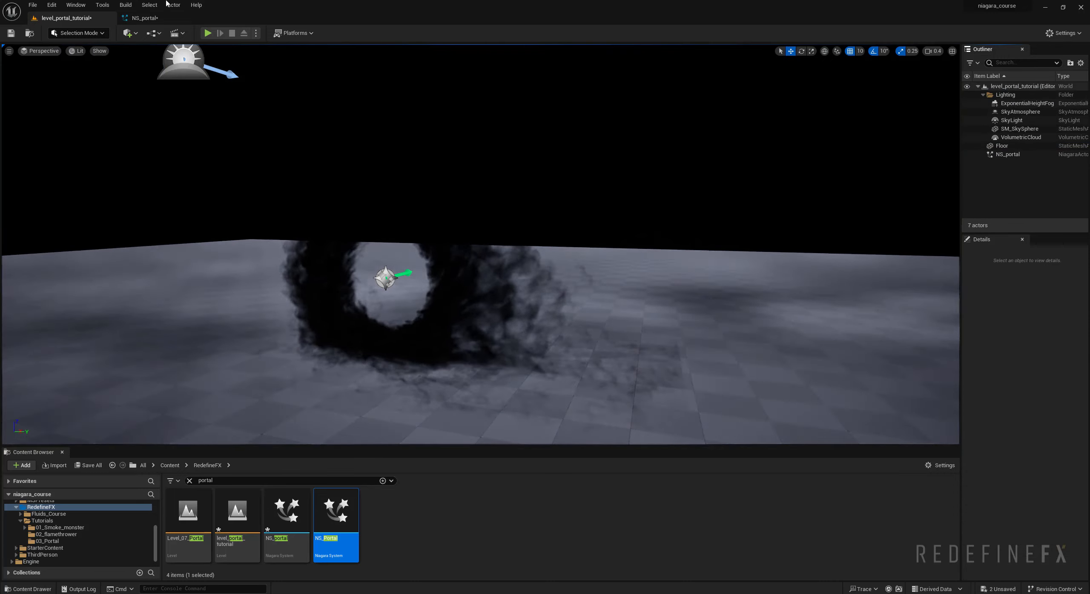
# - Look up the auto exposure options in the Project Settings, and close the settings
pyautogui.click(52, 5)
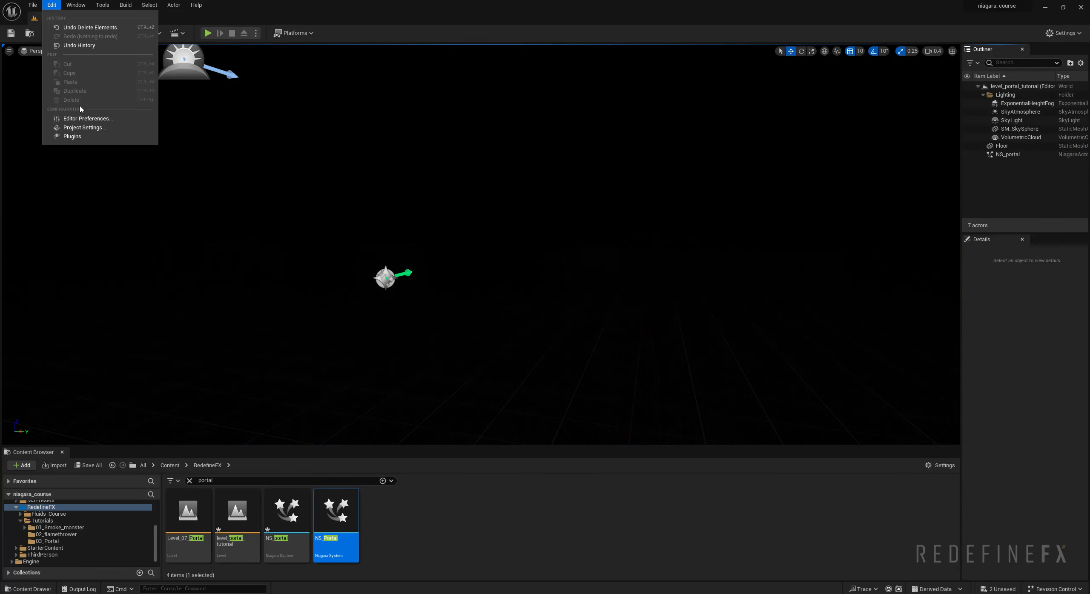
pyautogui.click(79, 126)
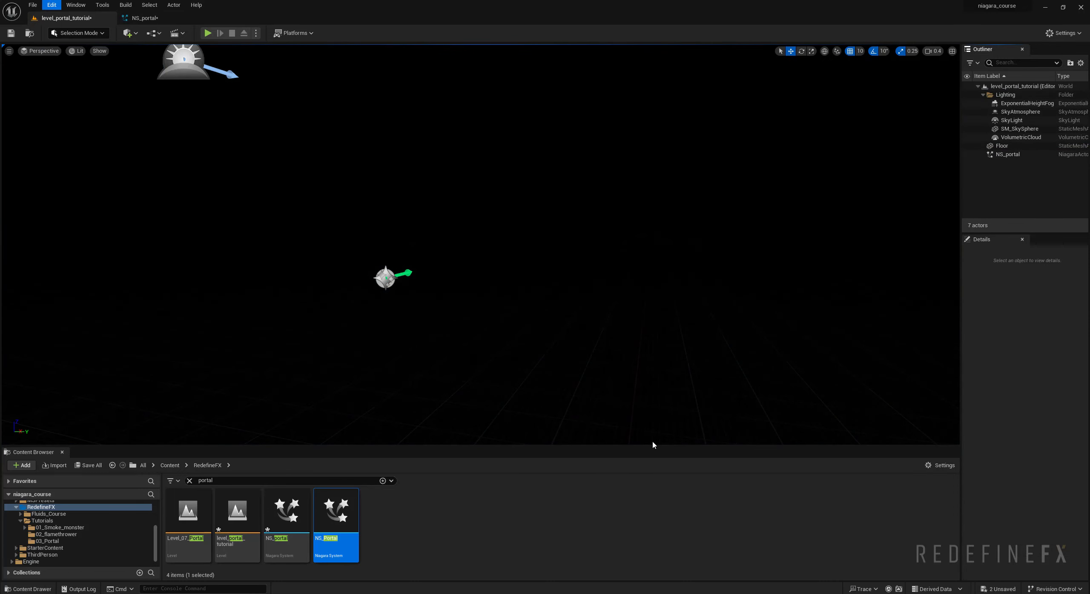
pyautogui.click(658, 167)
pyautogui.write('auto')
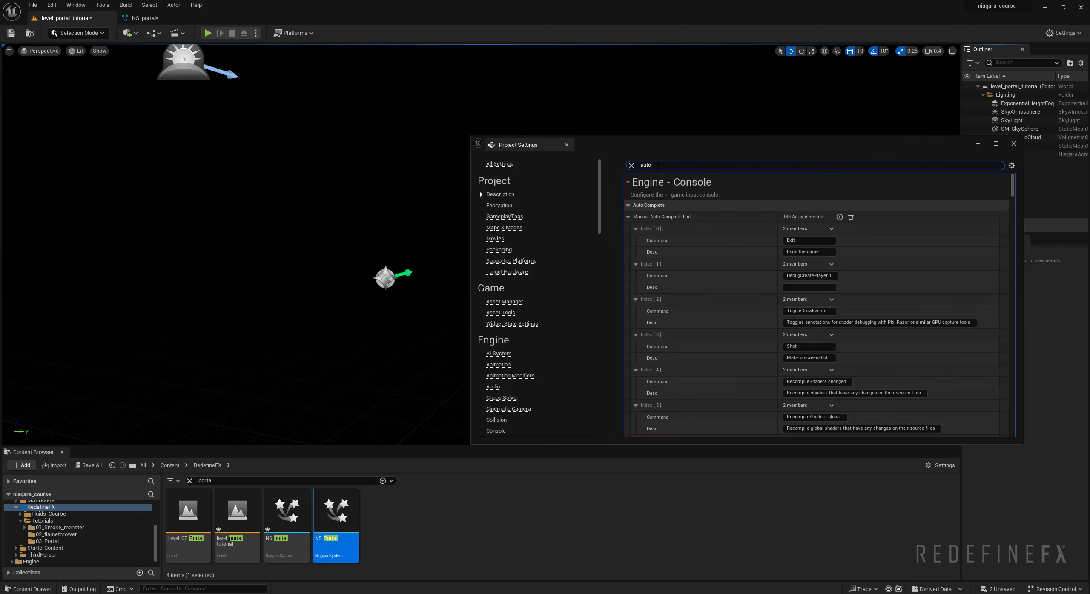
pyautogui.write(' expos')
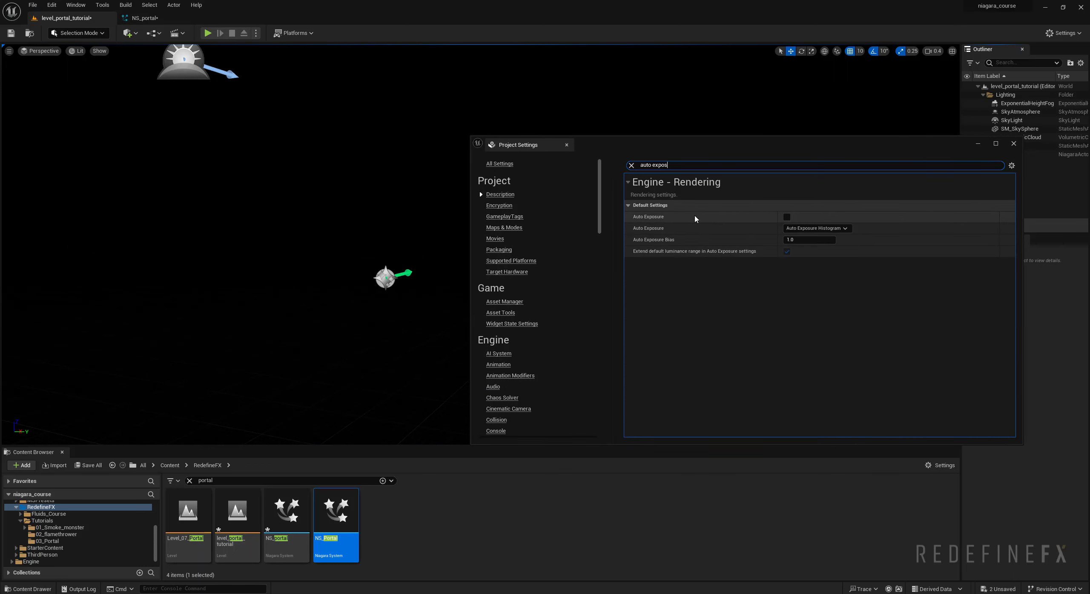
pyautogui.moveTo(772, 144); pyautogui.dragTo(664, 145)
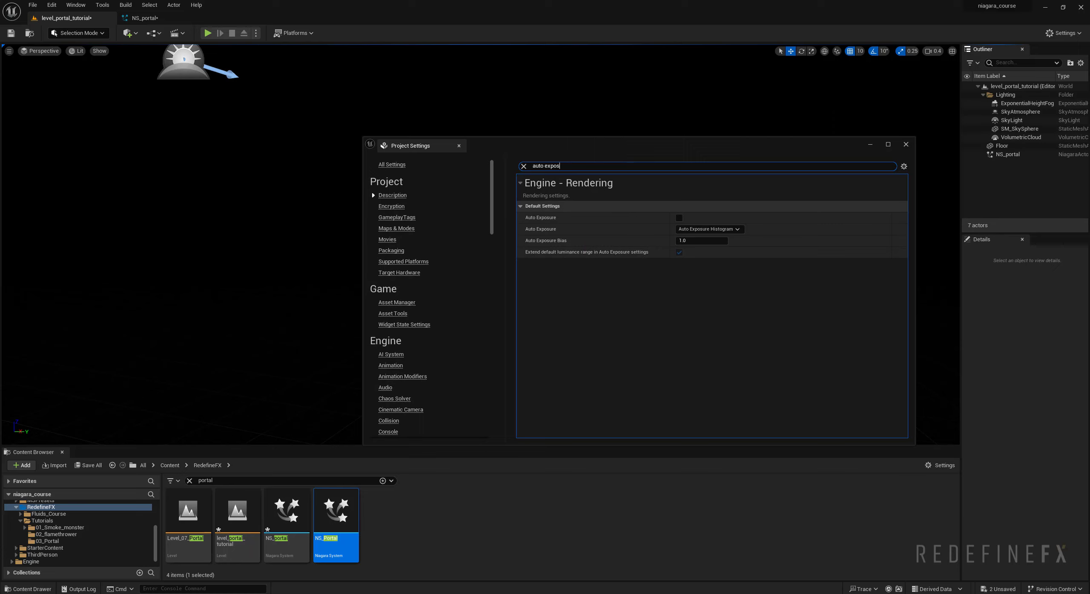
pyautogui.click(906, 144)
# - Add a Spot Light to the level and raise it above the portal to a height of about 520
pyautogui.click(130, 33)
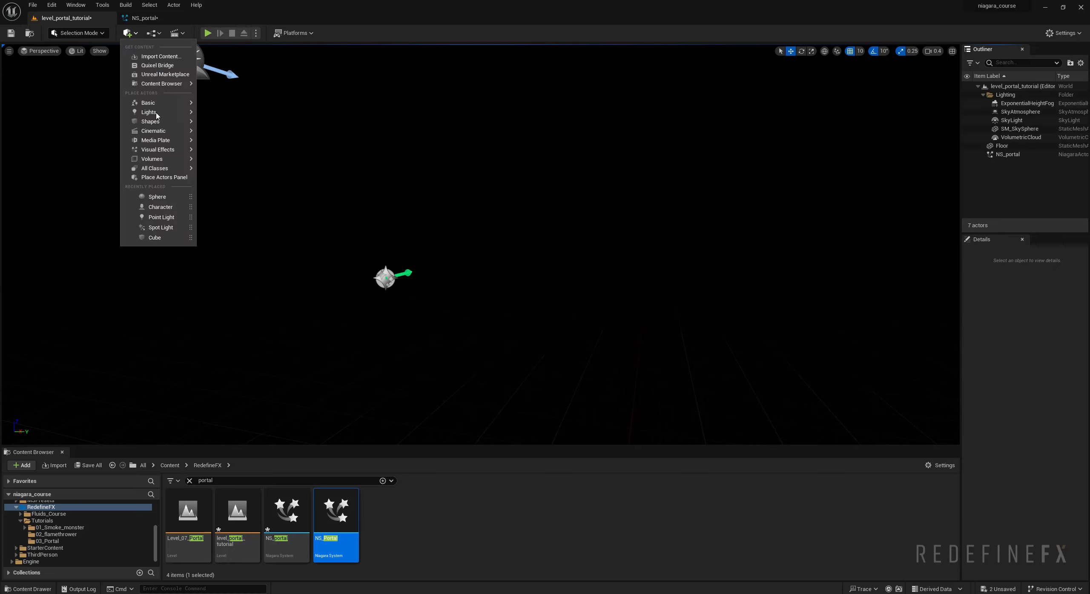
pyautogui.moveTo(157, 115)
pyautogui.click(241, 137)
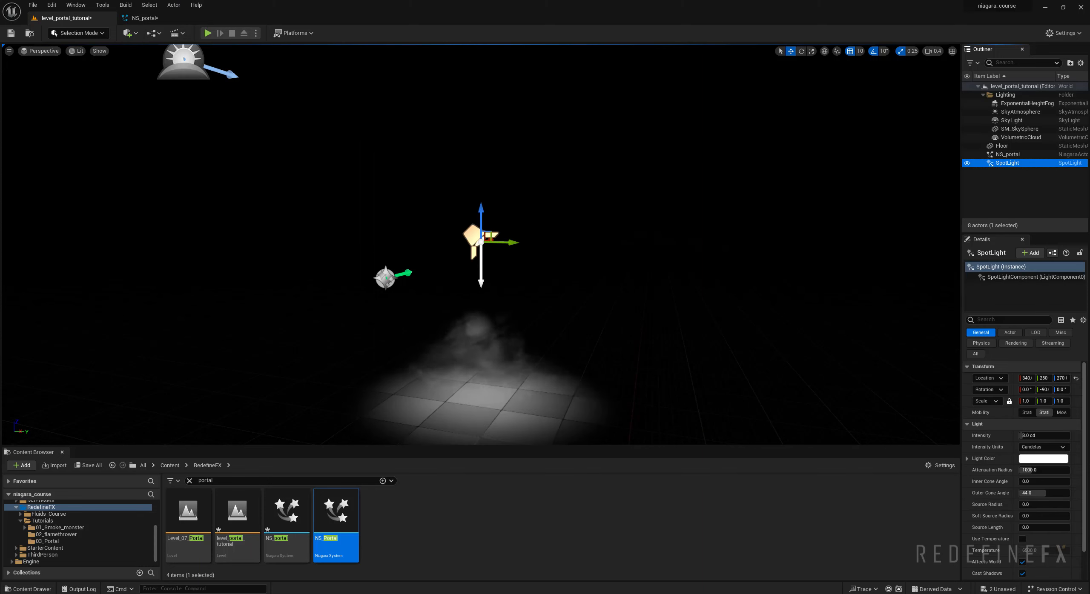
pyautogui.moveTo(491, 233); pyautogui.dragTo(490, 83)
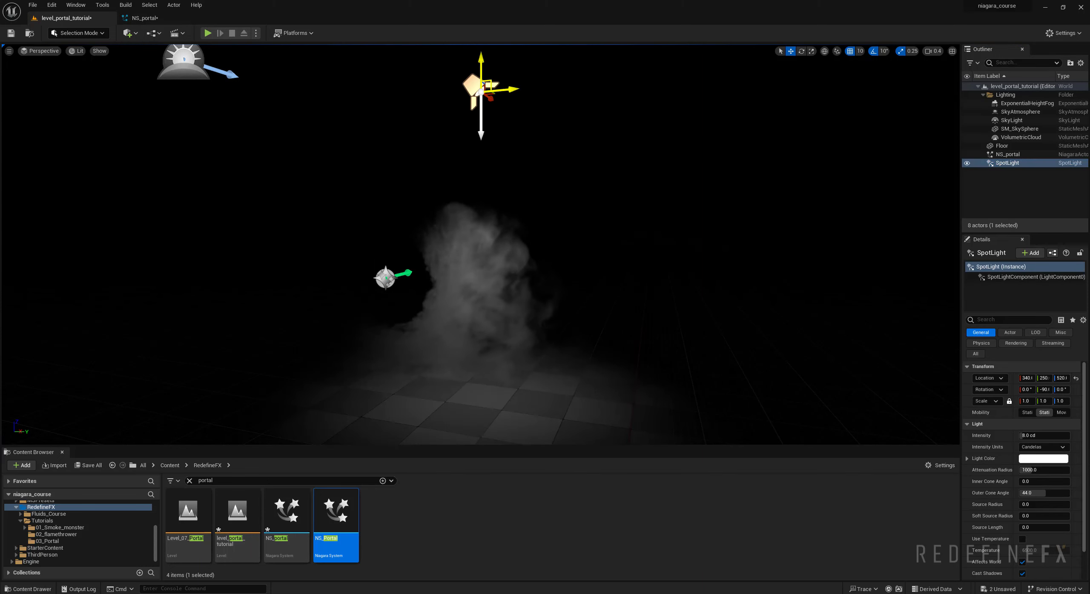
# - Enable Cast Volumetric Shadow on the SpotLight and nudge the light slightly above the smoke ring
pyautogui.click(987, 322)
pyautogui.write('cast')
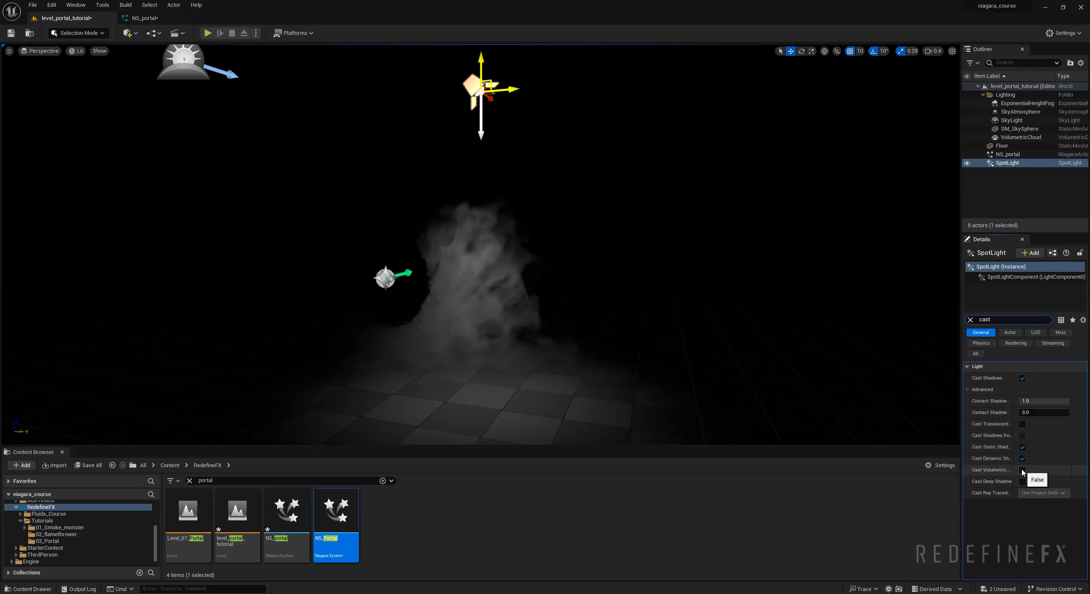
pyautogui.press('d')
pyautogui.moveTo(597, 290); pyautogui.dragTo(502, 262, button='right')
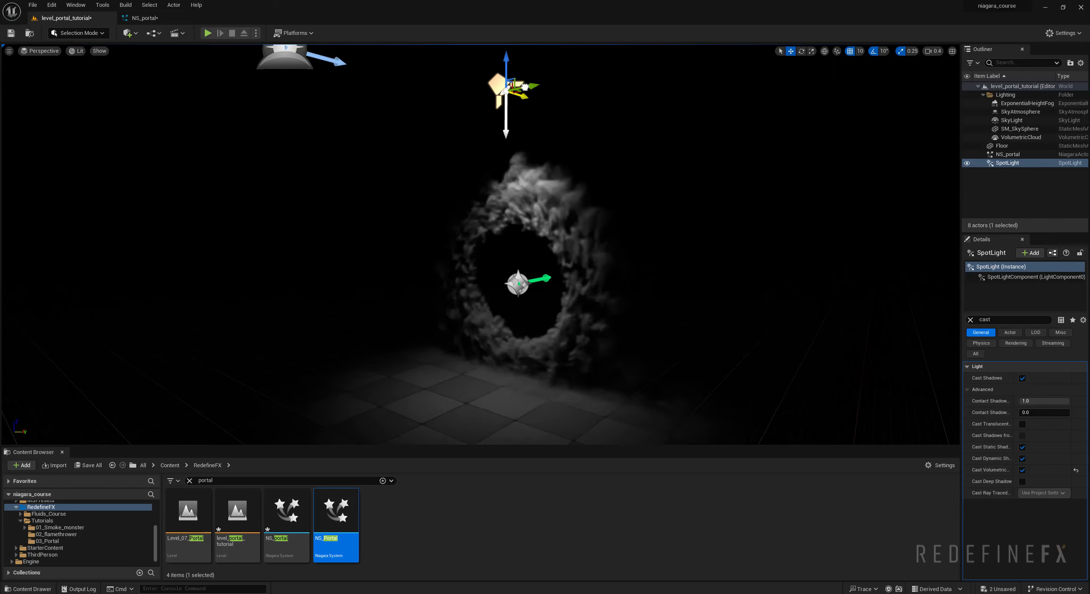
pyautogui.moveTo(528, 86); pyautogui.dragTo(525, 86)
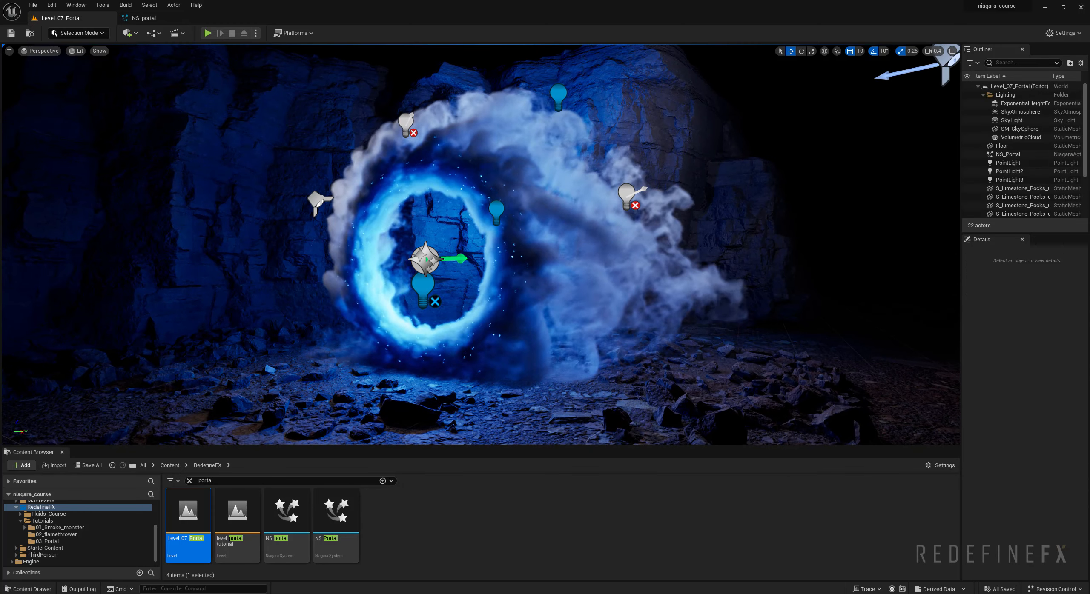
# - Examine how SpotLight2, SpotLight and SpotLight4 light the smoke in Level_07_Portal by toggling their visibility
pyautogui.moveTo(540, 205); pyautogui.dragTo(623, 120)
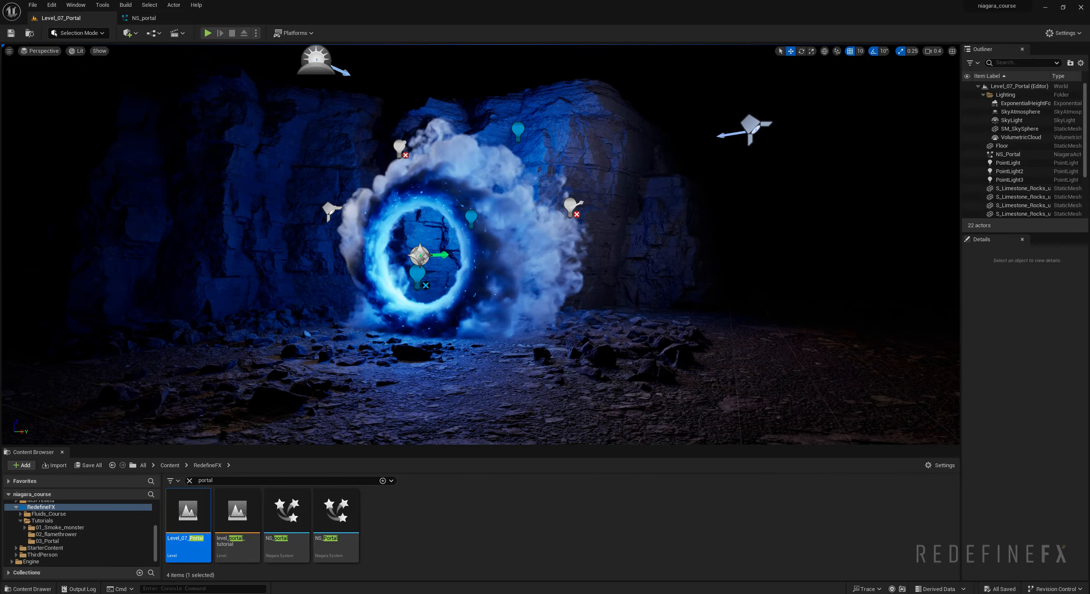
pyautogui.click(764, 124)
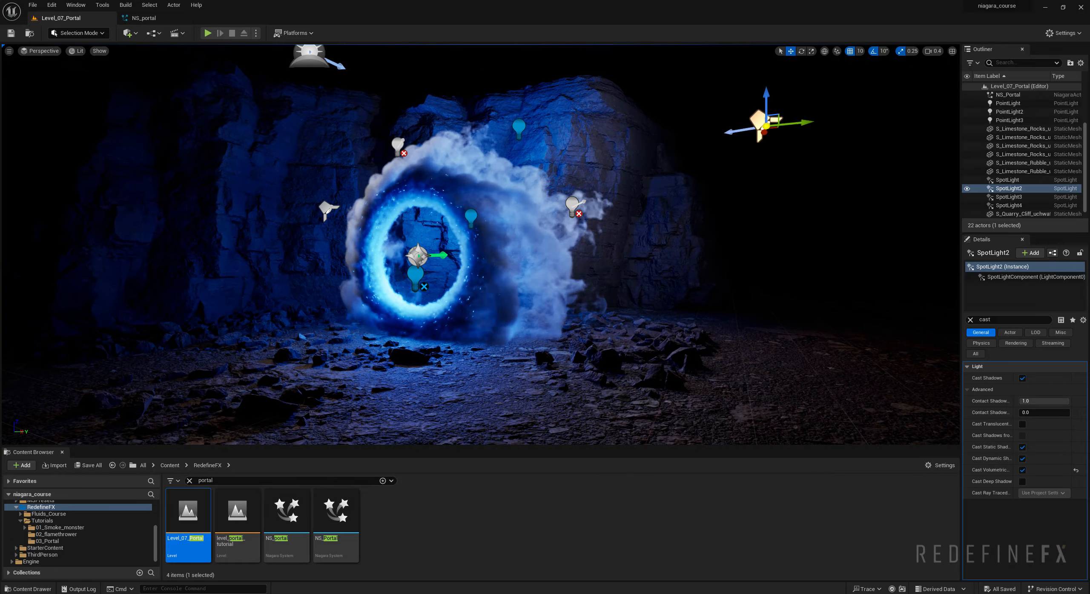
pyautogui.click(966, 189)
pyautogui.click(967, 188)
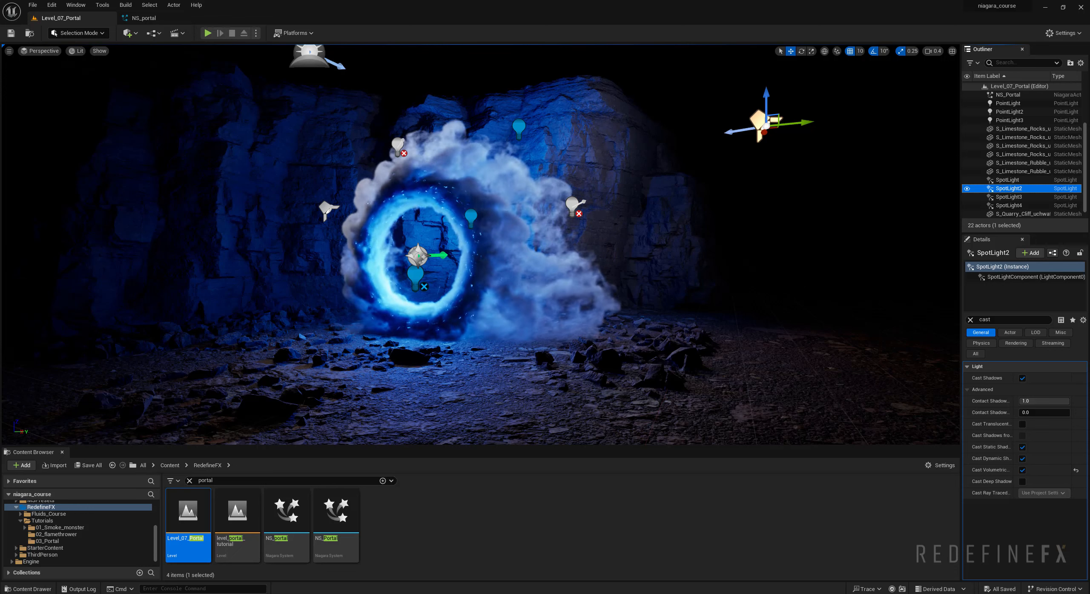
pyautogui.click(328, 209)
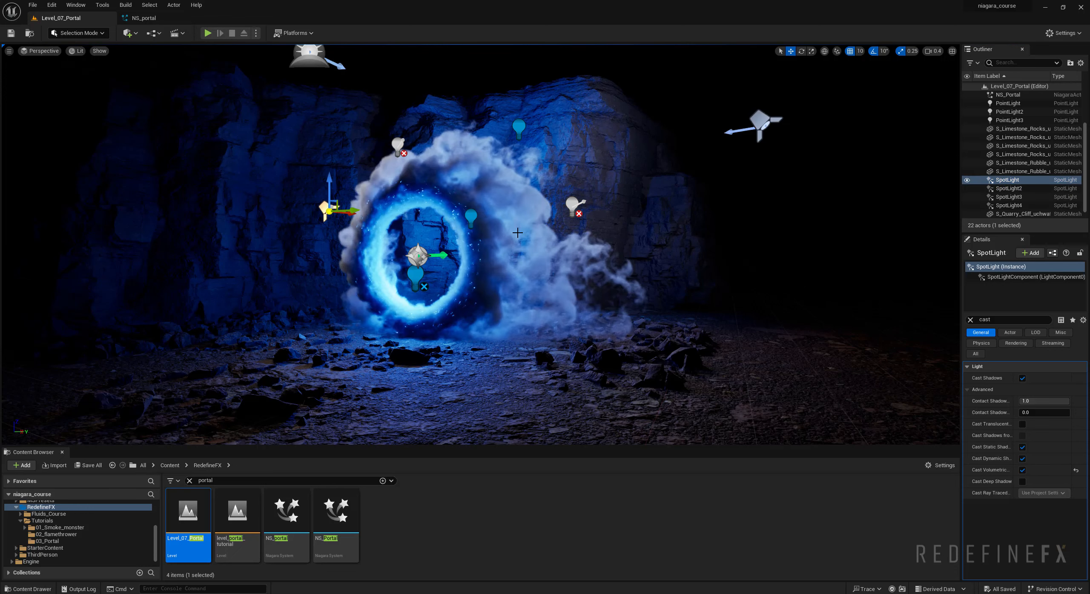
pyautogui.click(967, 181)
pyautogui.scroll(5, 442, 147)
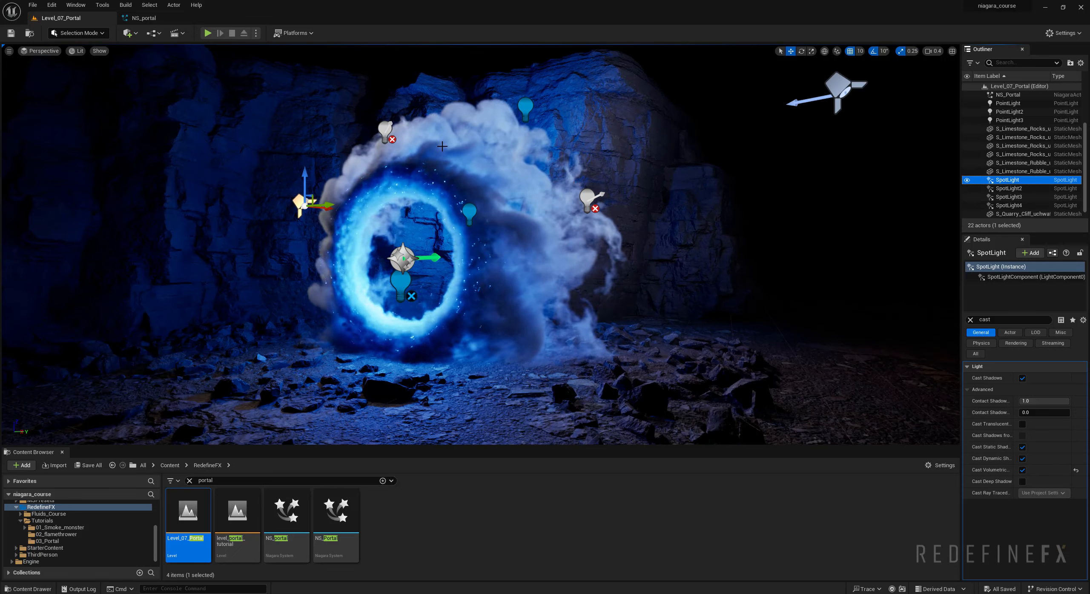
pyautogui.scroll(3, 410, 125)
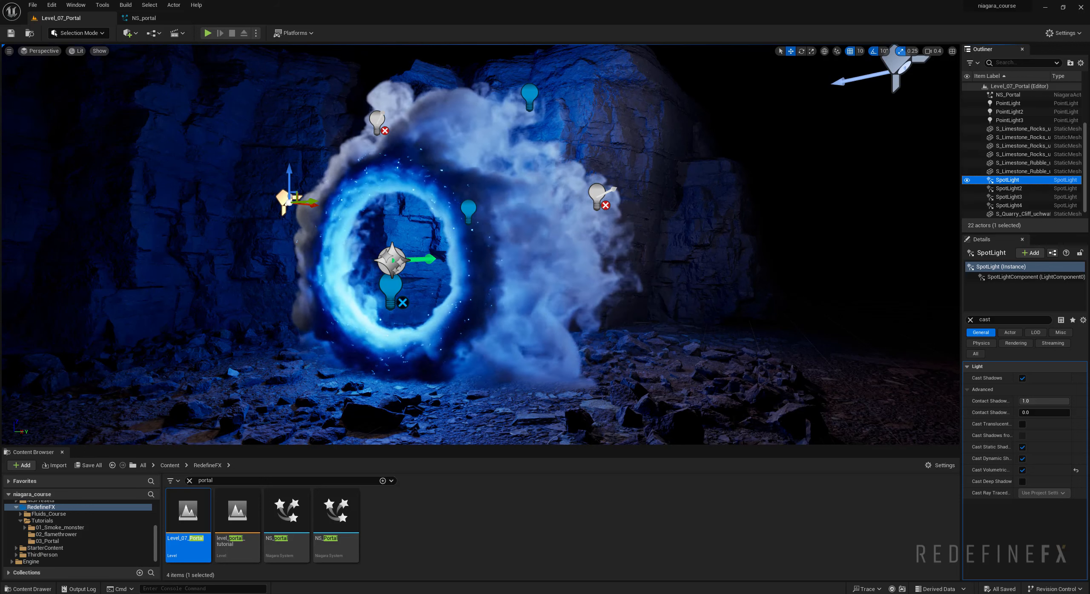
pyautogui.click(377, 121)
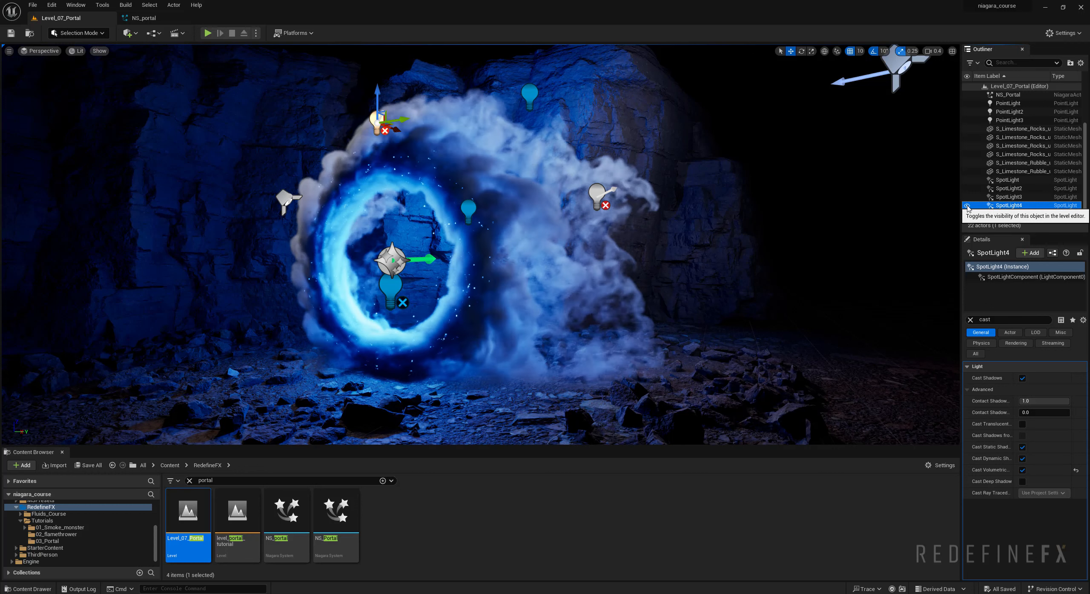
# - Inspect the blue PointLight inside the portal ring, checking its settings and toggling its visibility to compare the glow
pyautogui.click(382, 284)
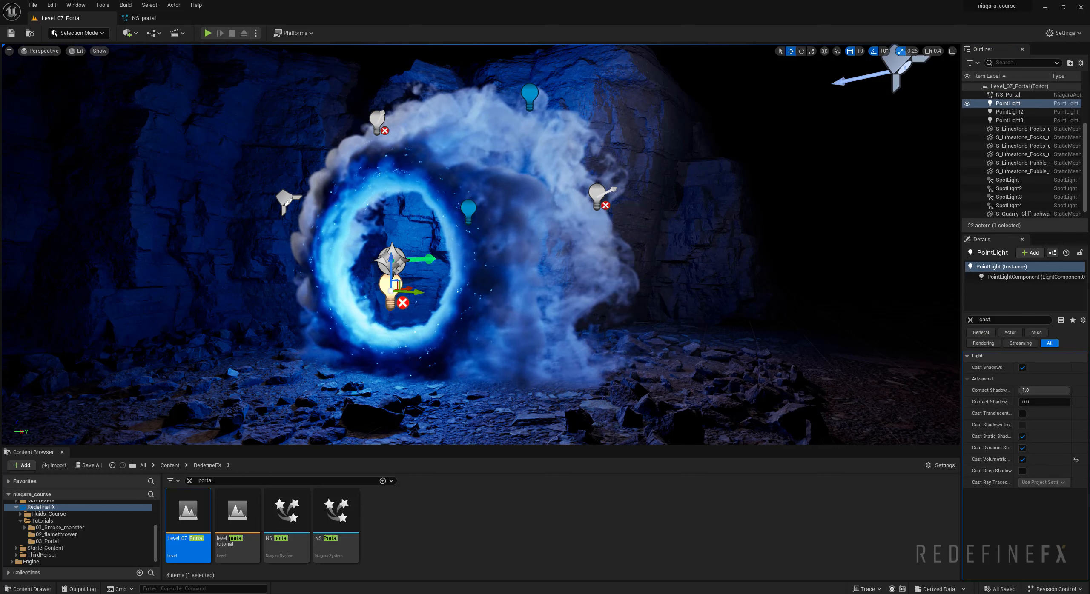
pyautogui.click(971, 320)
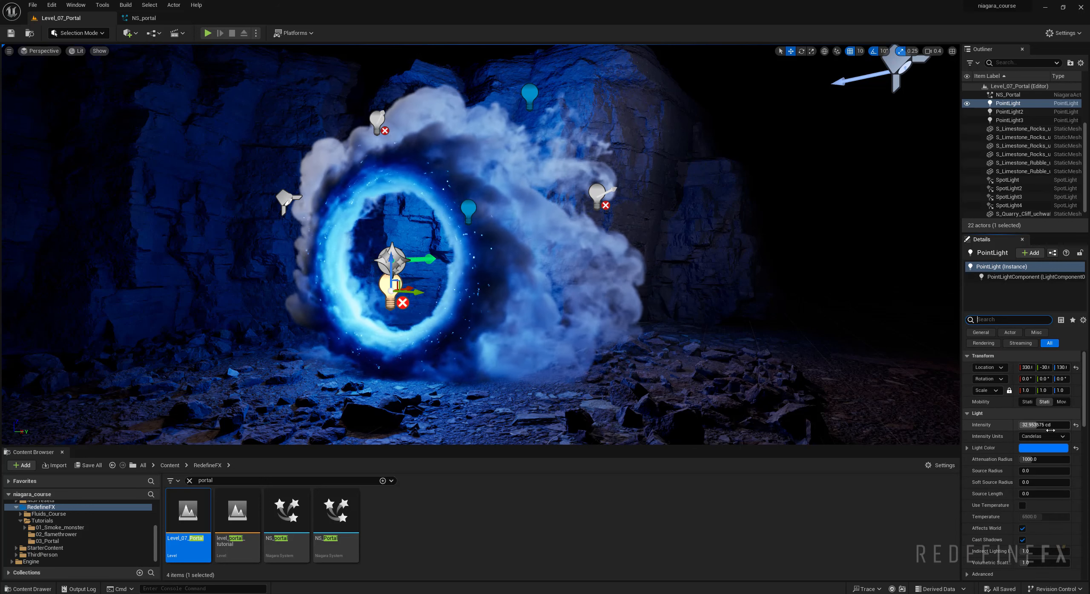
pyautogui.click(967, 104)
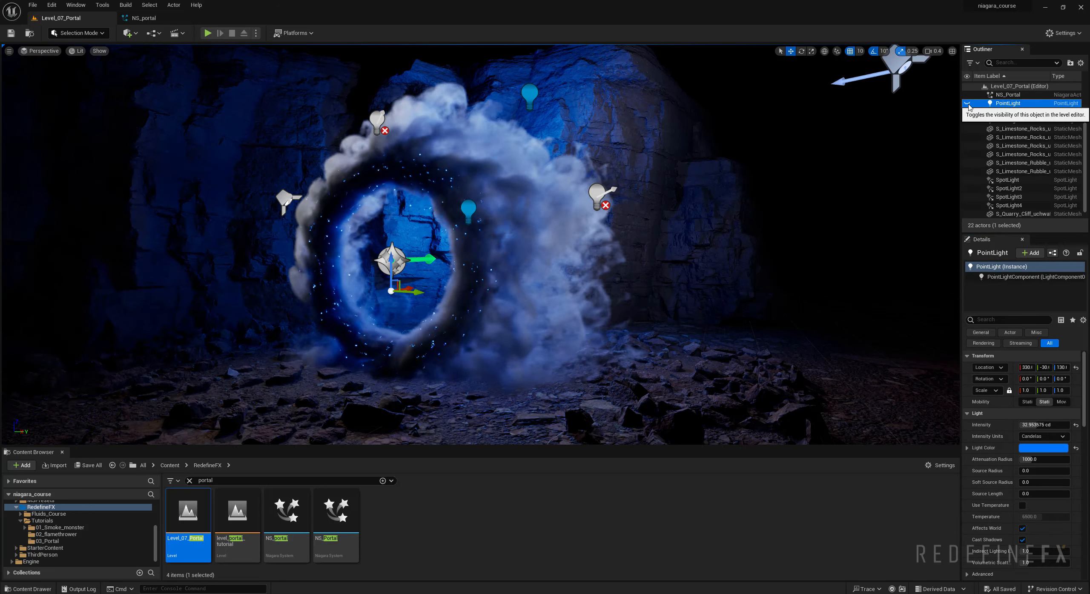
pyautogui.click(967, 104)
pyautogui.click(968, 104)
pyautogui.click(967, 104)
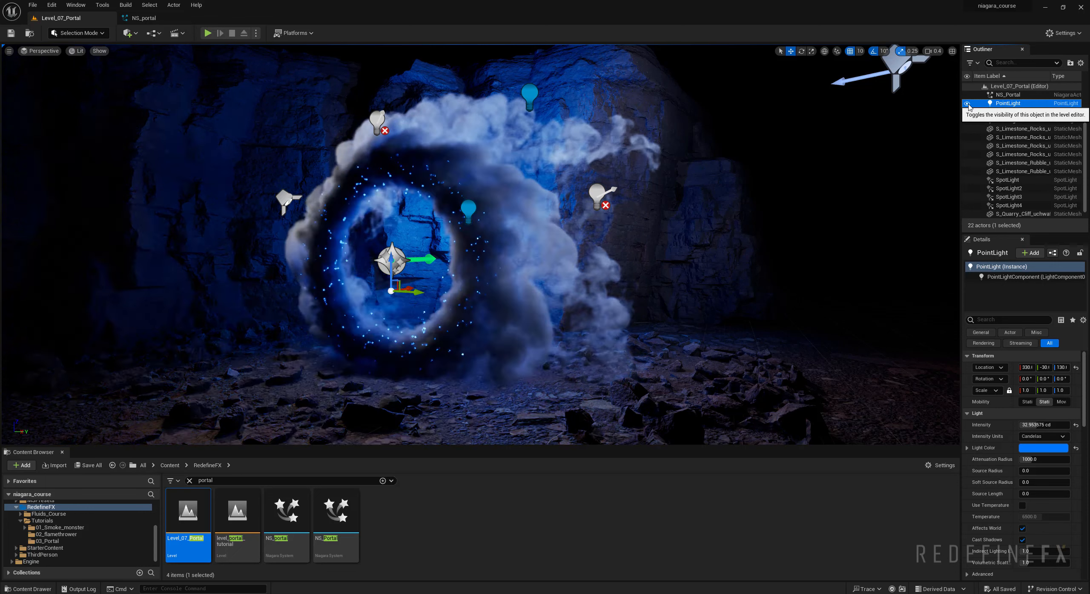
# - Inspect PointLight2 and PointLight3 around the smoke and view the lit portal up close
pyautogui.click(469, 215)
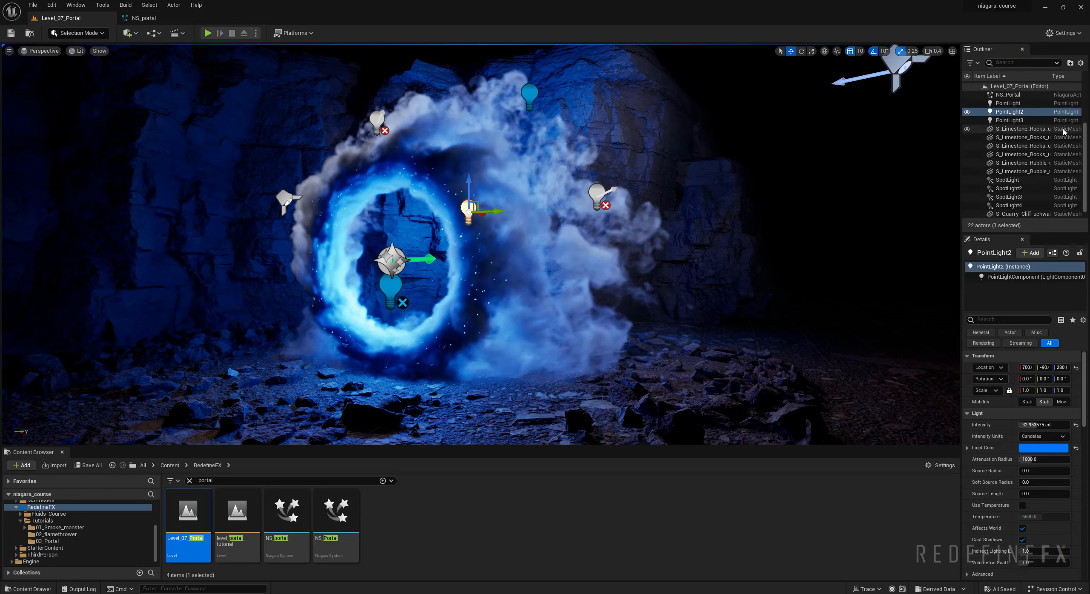
pyautogui.click(967, 112)
pyautogui.click(530, 98)
pyautogui.moveTo(529, 98); pyautogui.dragTo(475, 79, button='right')
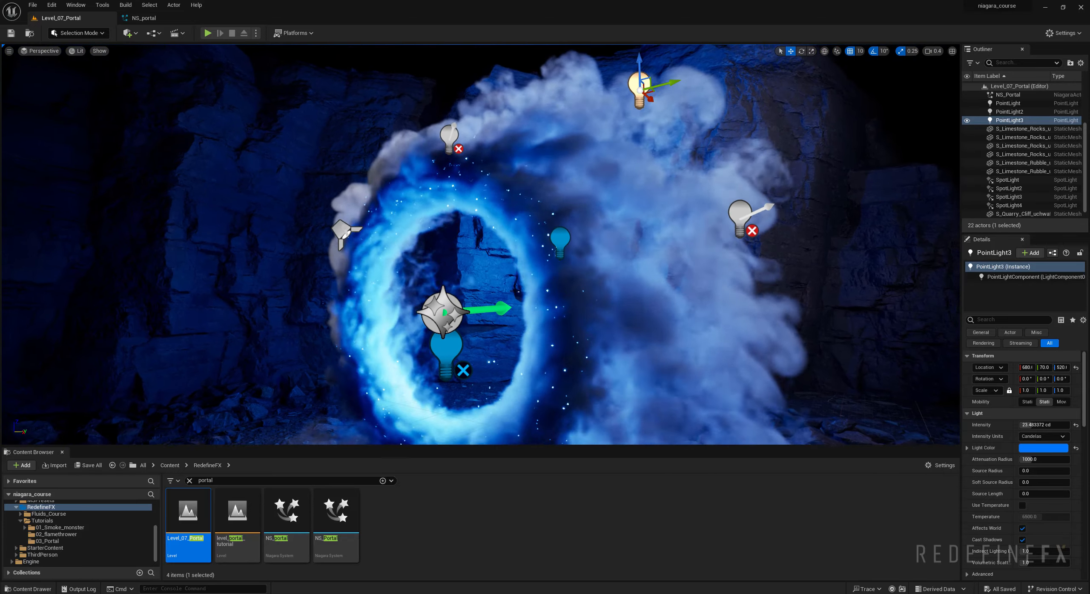
pyautogui.moveTo(392, 394); pyautogui.dragTo(392, 394, button='right')
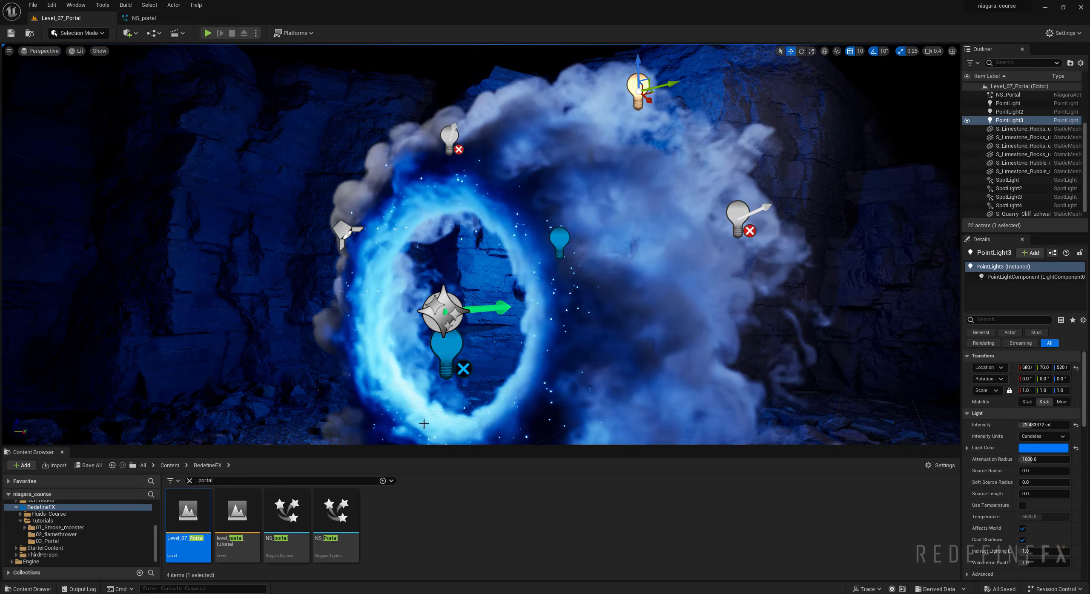
# - Make room in the NS_portal system graph and duplicate the emitter_particles emitter beside the original
pyautogui.click(144, 18)
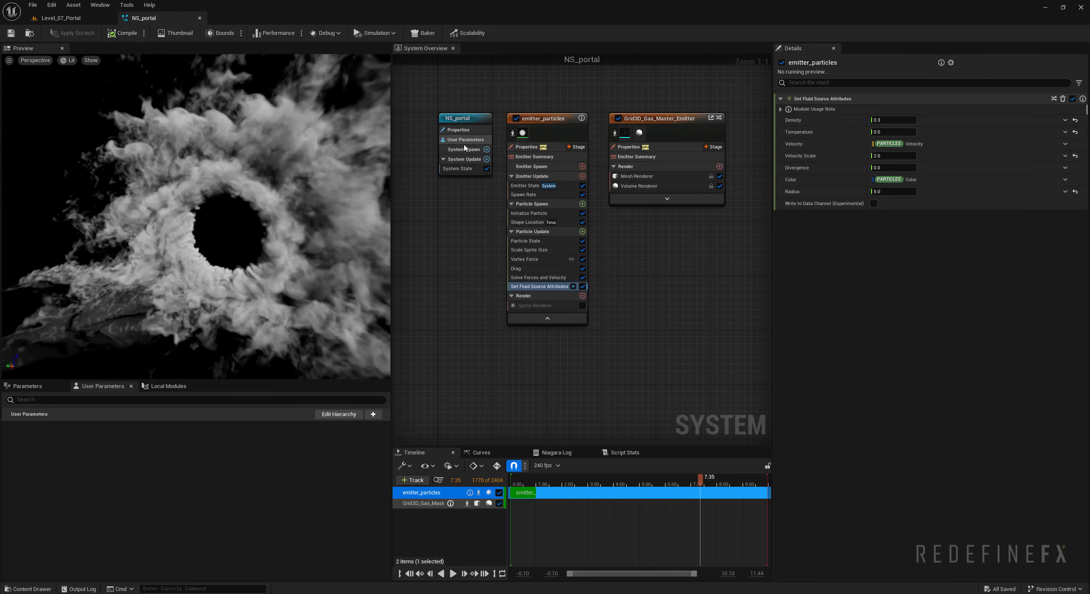
pyautogui.moveTo(464, 262); pyautogui.dragTo(558, 349, button='right')
pyautogui.moveTo(554, 205); pyautogui.dragTo(431, 193)
pyautogui.click(629, 209)
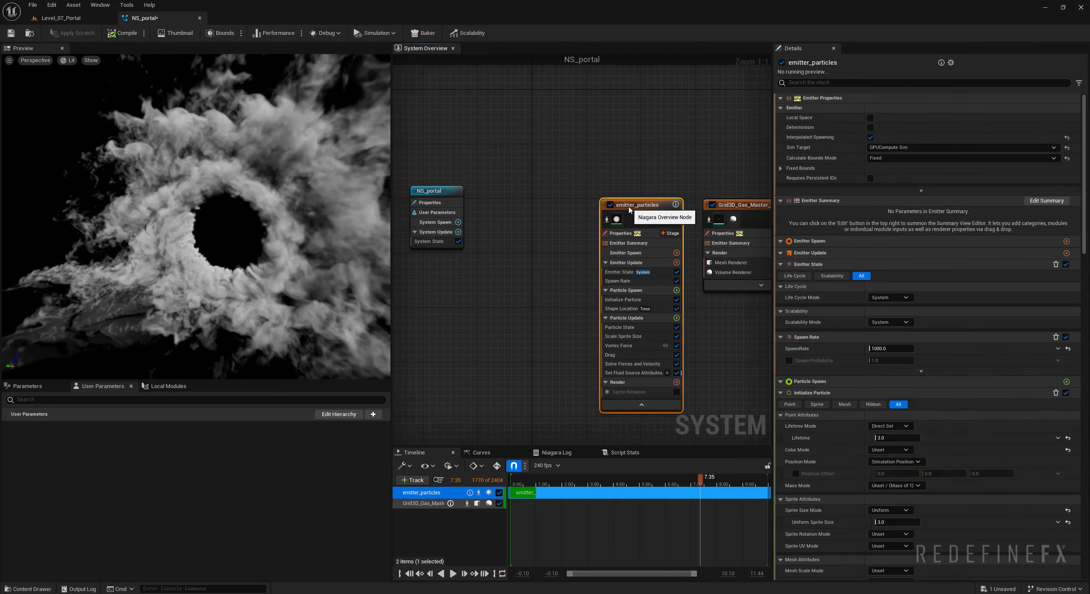
pyautogui.click(545, 211)
pyautogui.hotkey('ctrl', 'v')
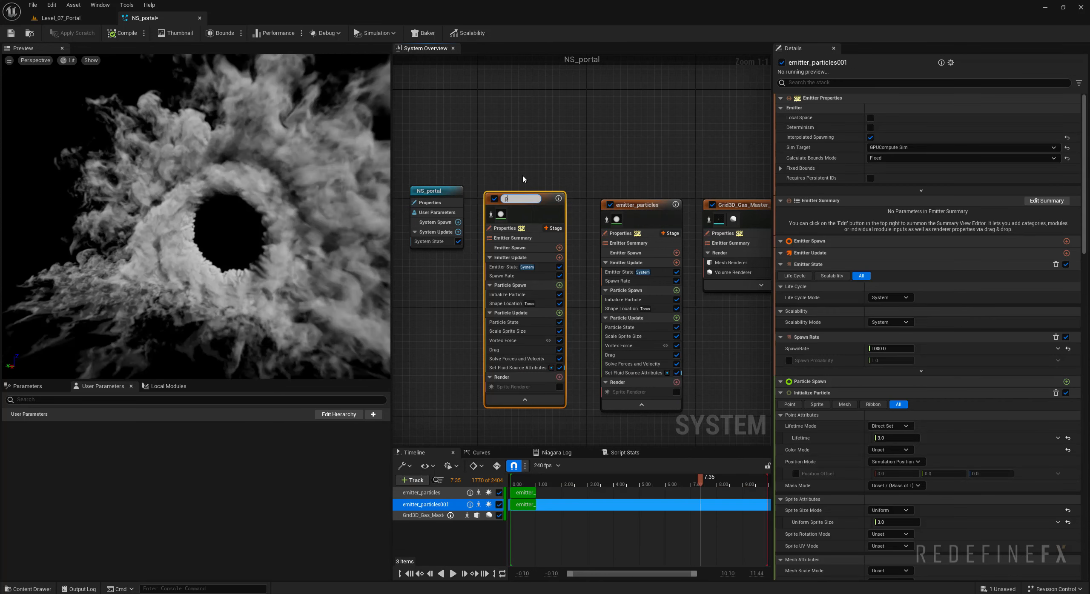
# - Rename the copied emitter particles_glowing and disable its Set Fluid Source Attributes module
pyautogui.write('particles_glowing')
pyautogui.press('Return')
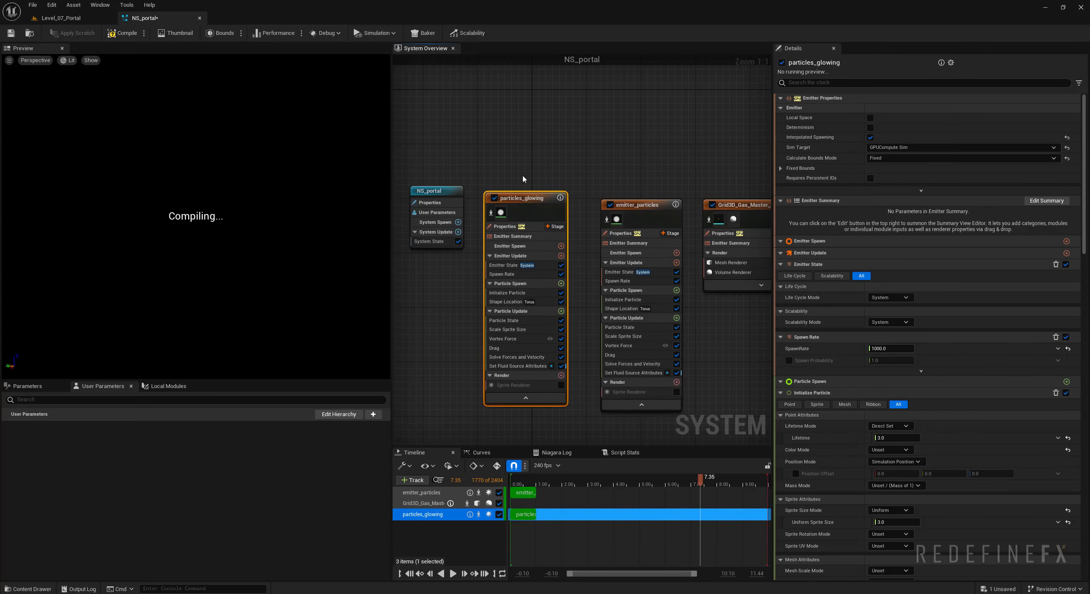
pyautogui.click(560, 366)
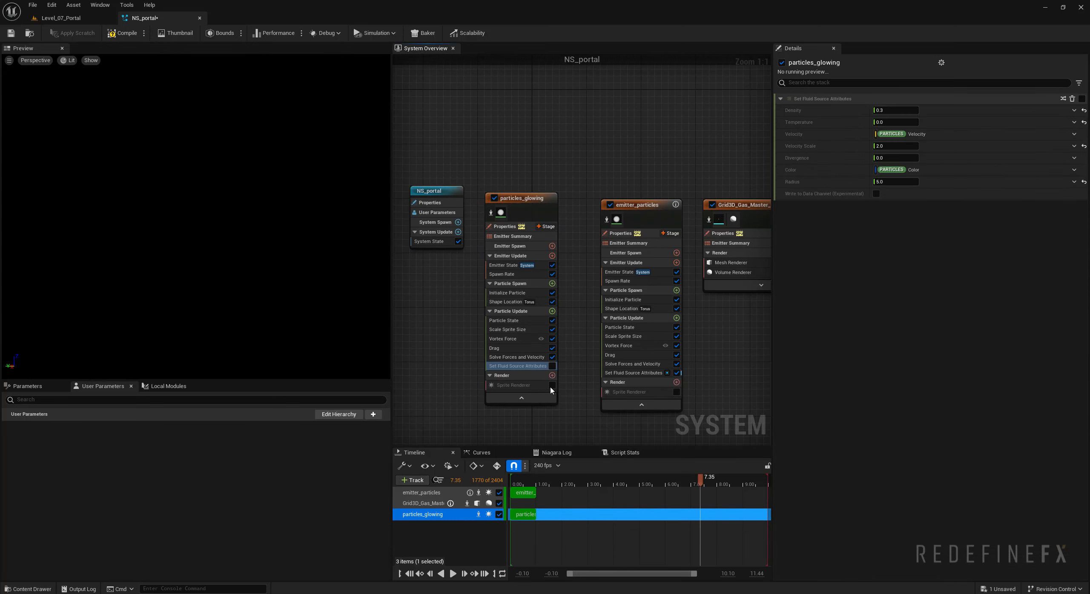
# - Enable the Sprite Renderer of particles_glowing, disable Grid3D_Gas_Master_Emitter, and run the preview to isolate the glowing particles
pyautogui.click(552, 386)
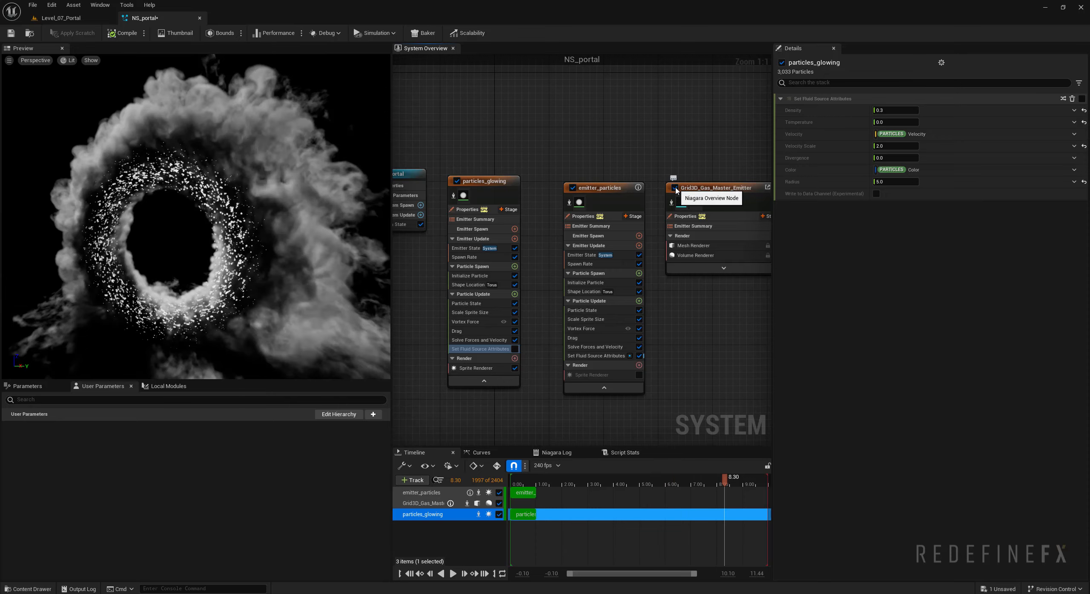
pyautogui.click(675, 188)
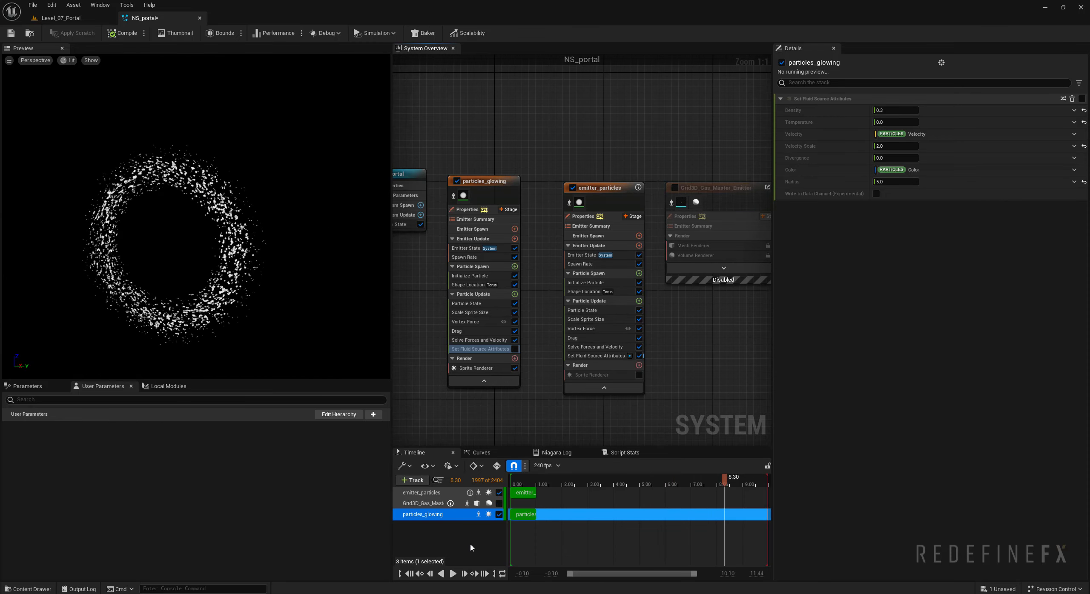
pyautogui.click(453, 573)
# - Reduce the spawn rate of the particles_glowing emitter for a sparser ring
pyautogui.click(465, 257)
pyautogui.click(894, 110)
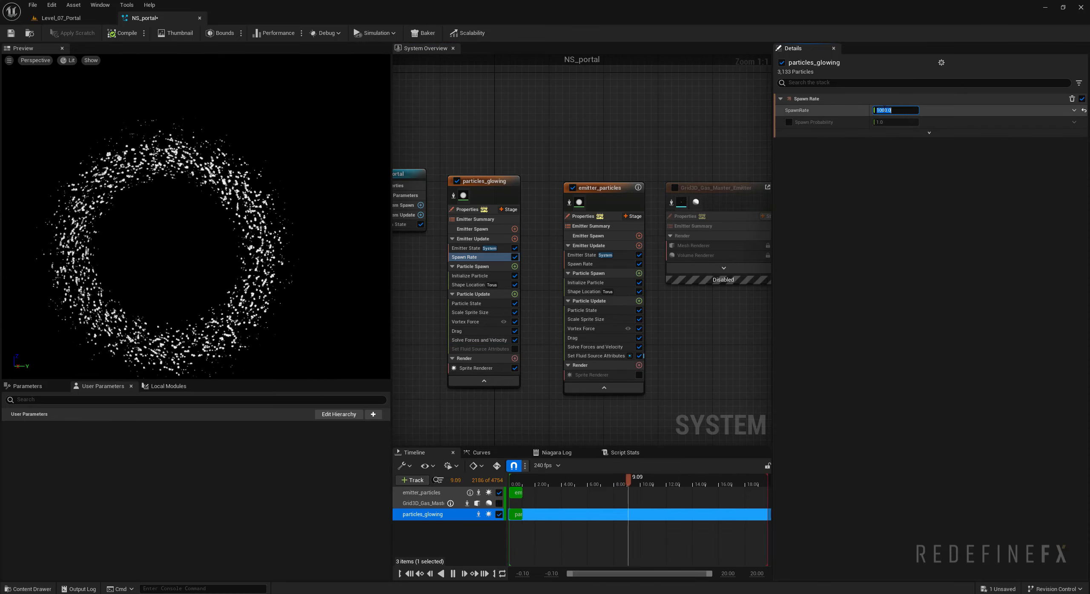
pyautogui.write('20')
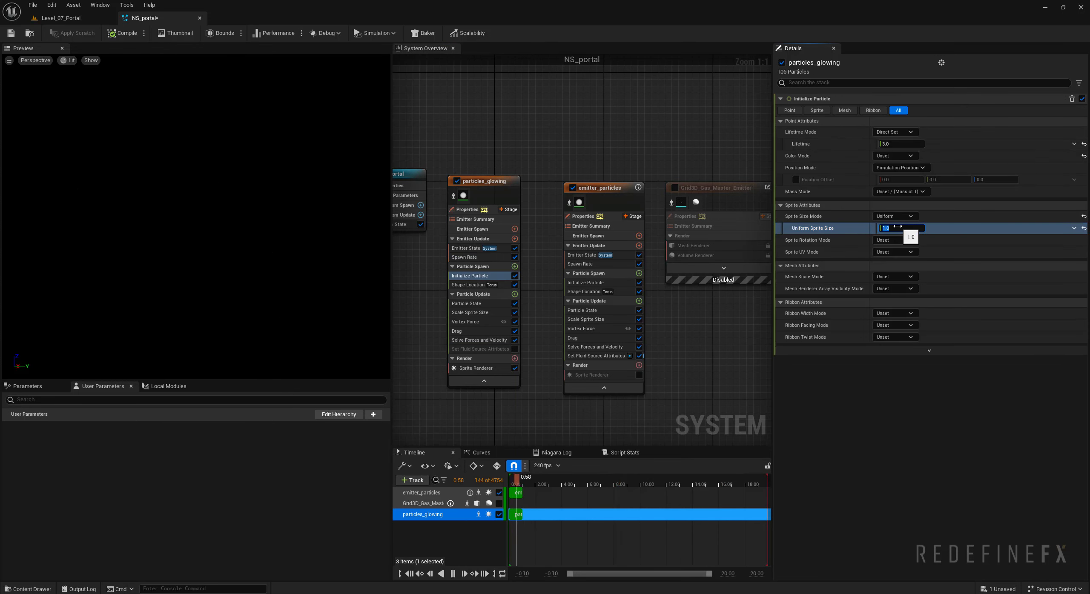
# - Make the Uniform Sprite Size of particles_glowing a Random Range Float with minimum 0.5 and maximum 1.5
pyautogui.click(1074, 227)
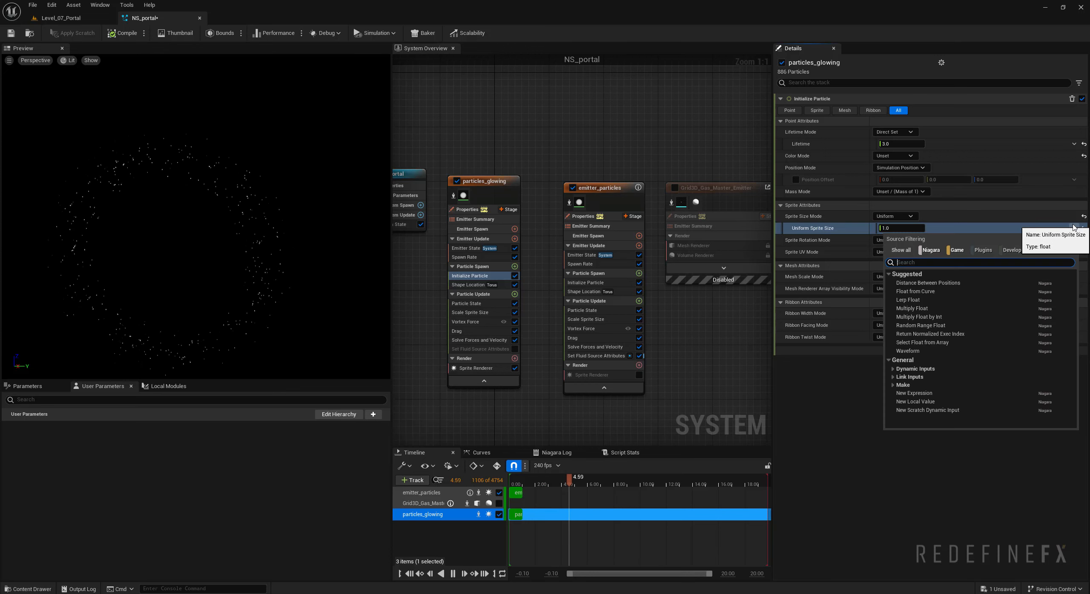
pyautogui.click(919, 325)
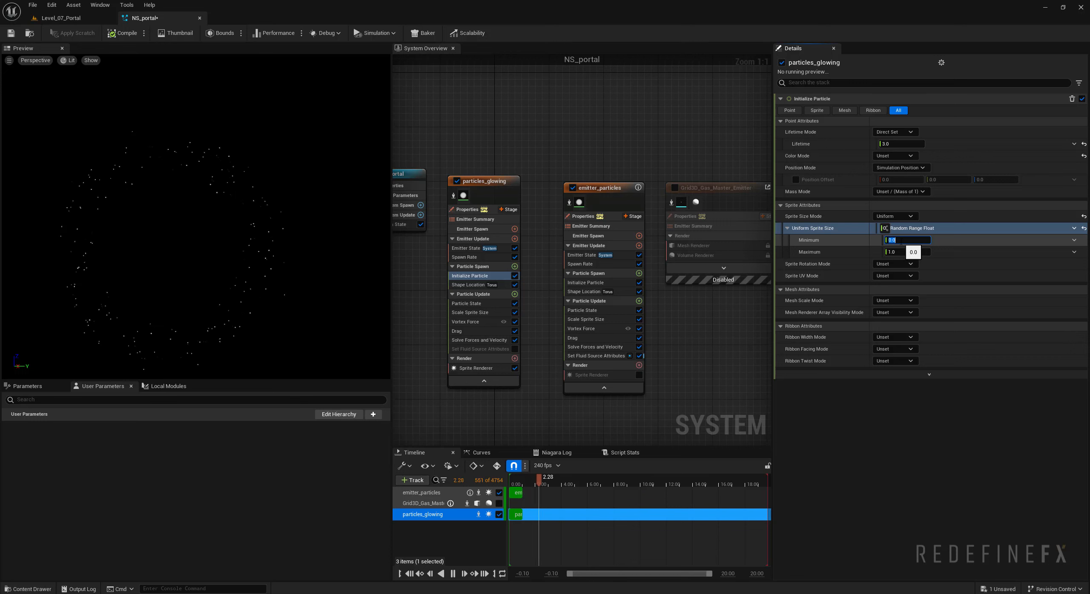
pyautogui.write('.5')
pyautogui.click(893, 252)
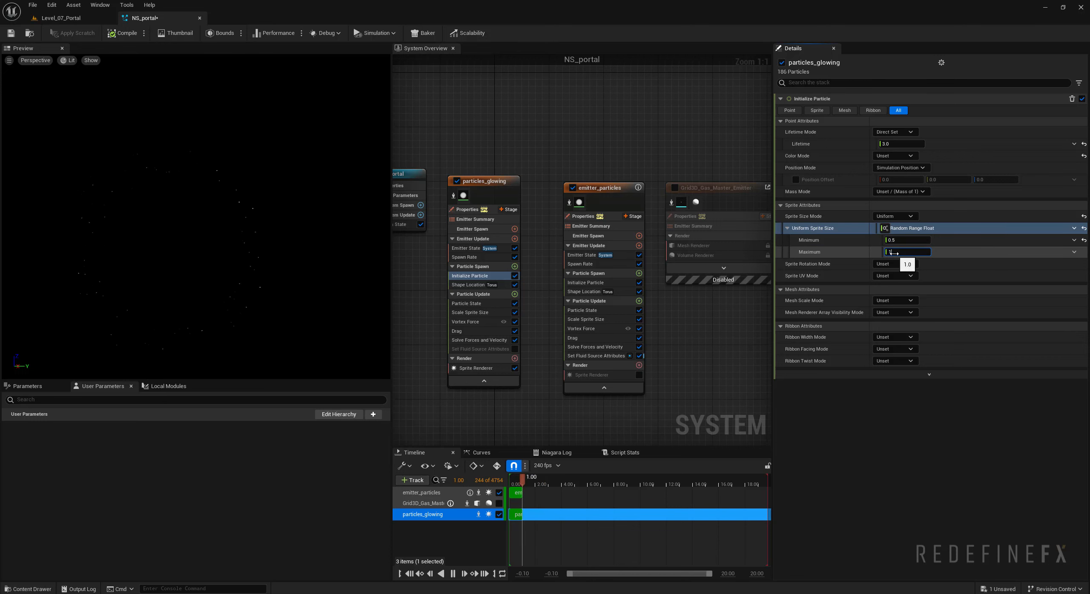
# - Add a Curl Noise Force module to the Particle Update group of particles_glowing with a noise strength of 75
pyautogui.click(473, 294)
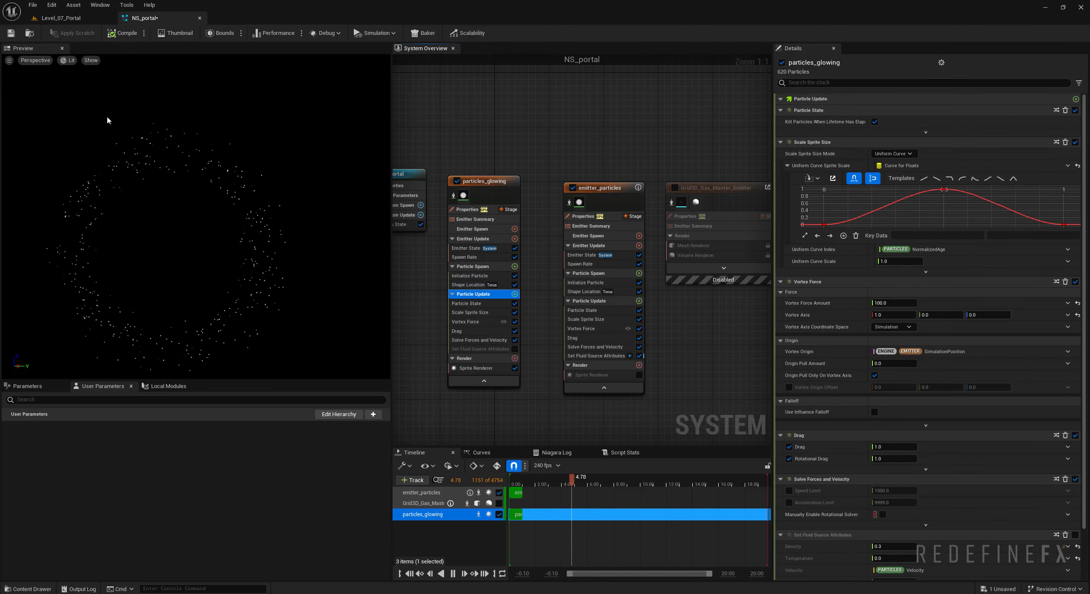
pyautogui.click(513, 295)
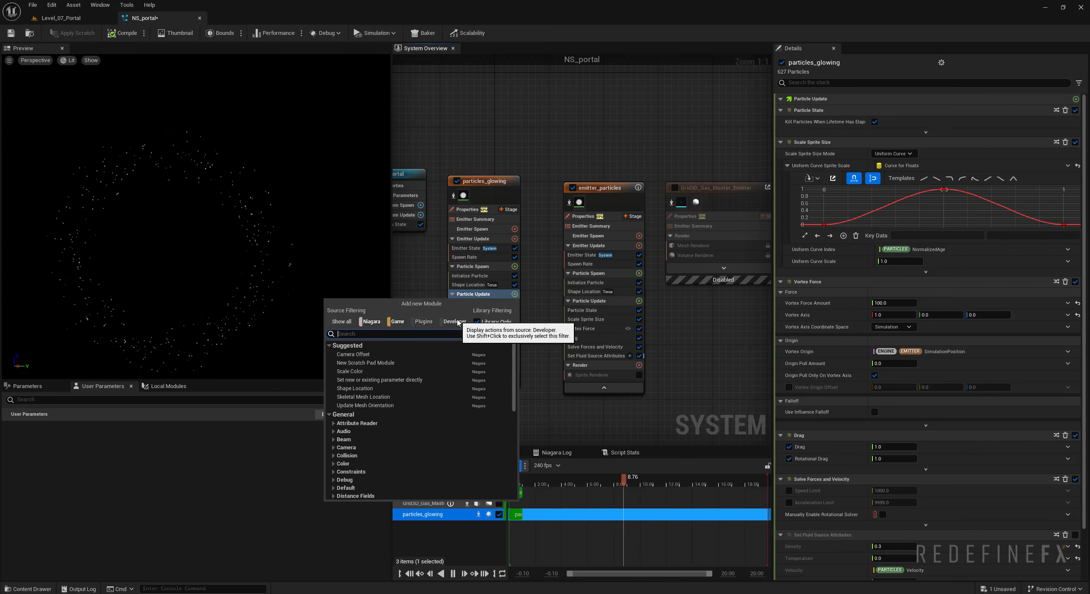
pyautogui.write('curl')
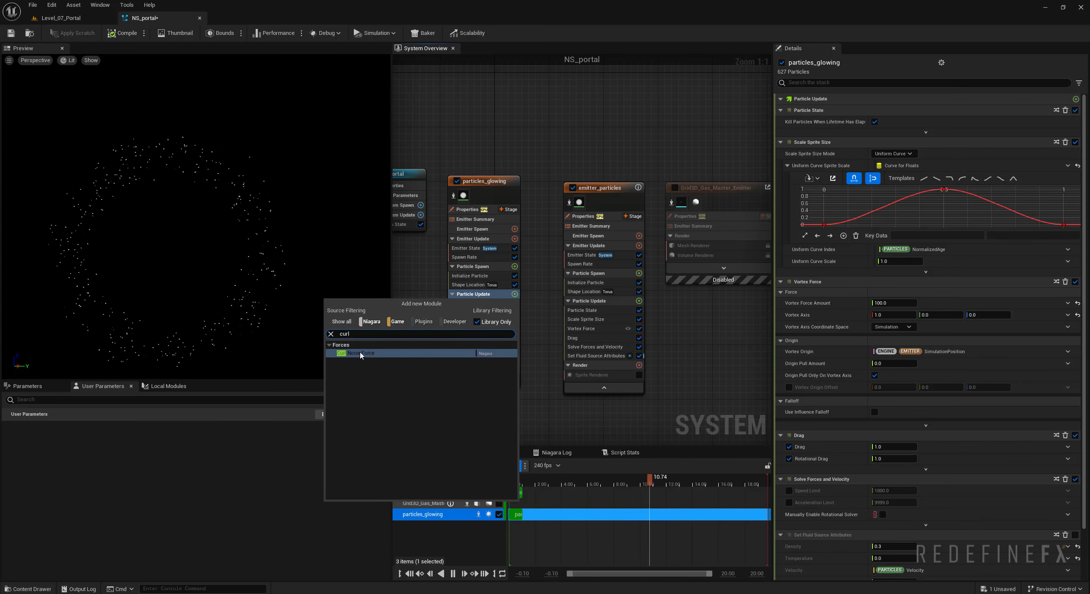
pyautogui.click(361, 353)
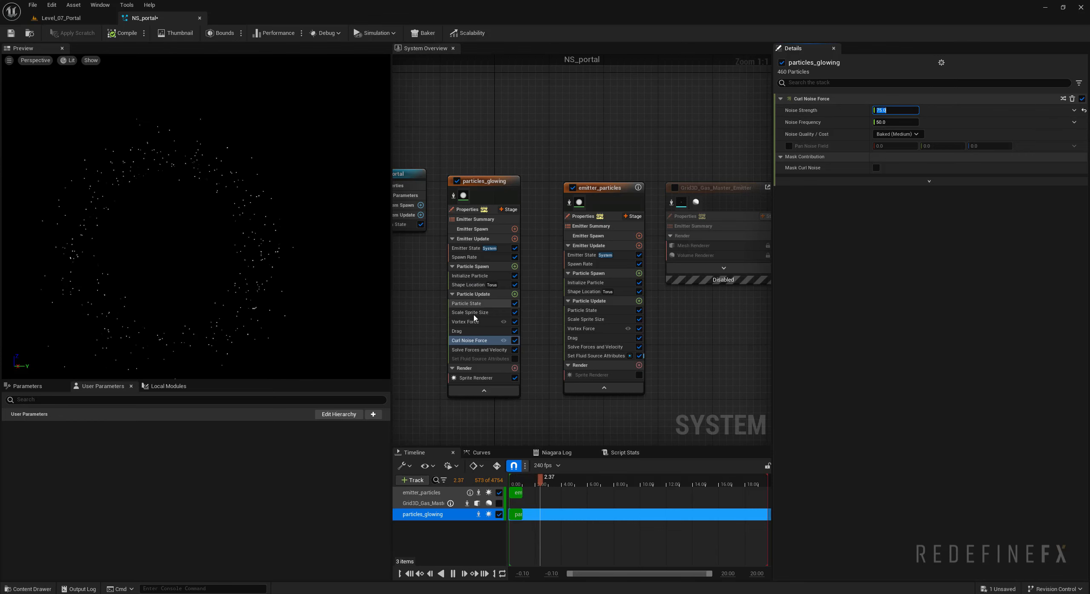
# - Set the Color Mode of particles_glowing to Random Range and its Color Minimum to light blue, about R 0.198, G 0.497, B 1.0
pyautogui.click(463, 277)
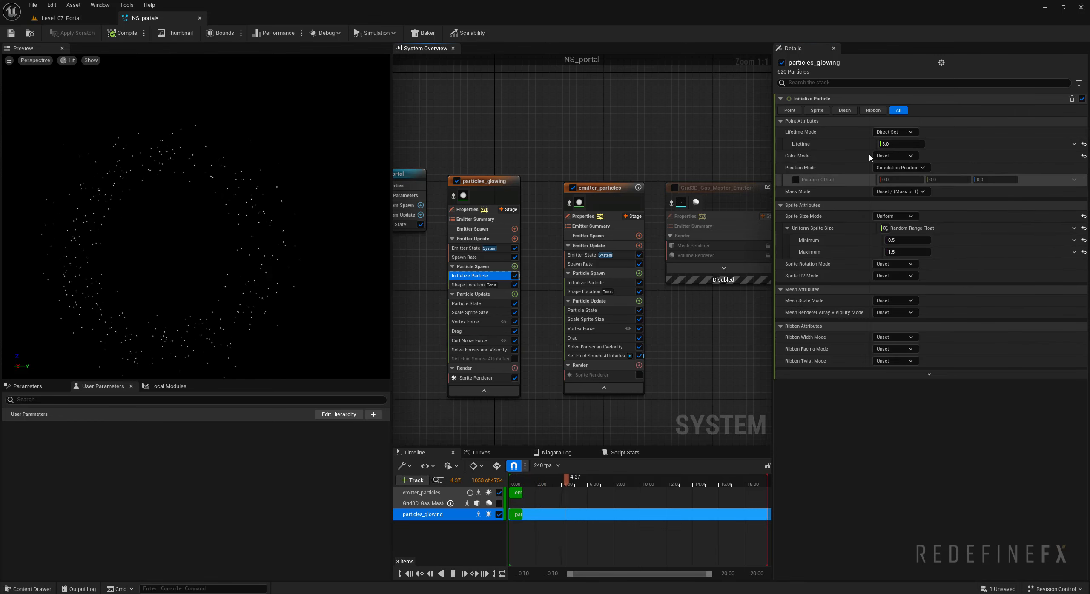
pyautogui.click(894, 156)
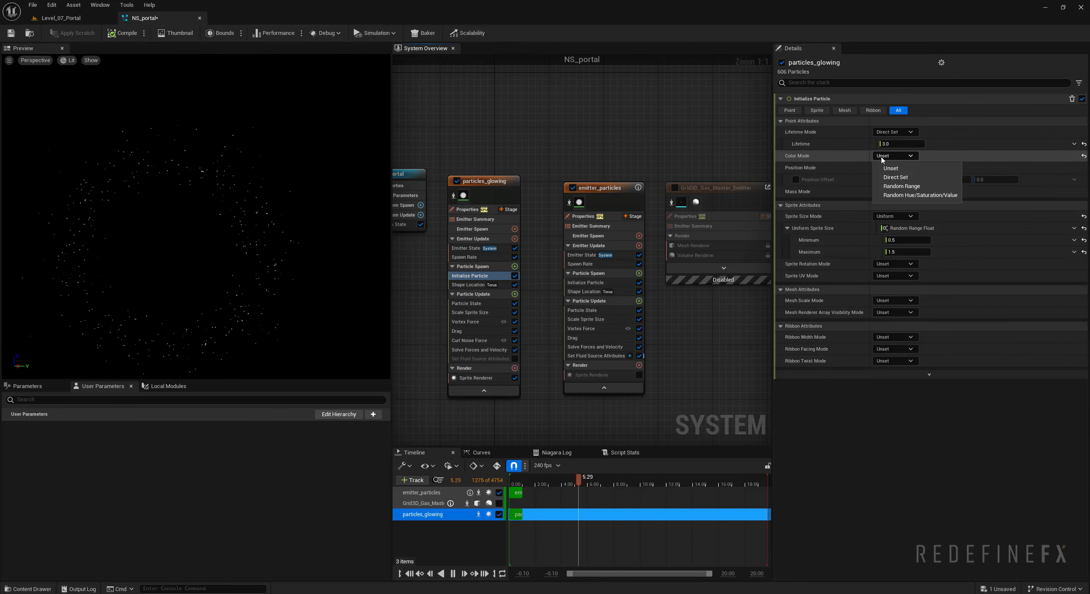
pyautogui.click(904, 189)
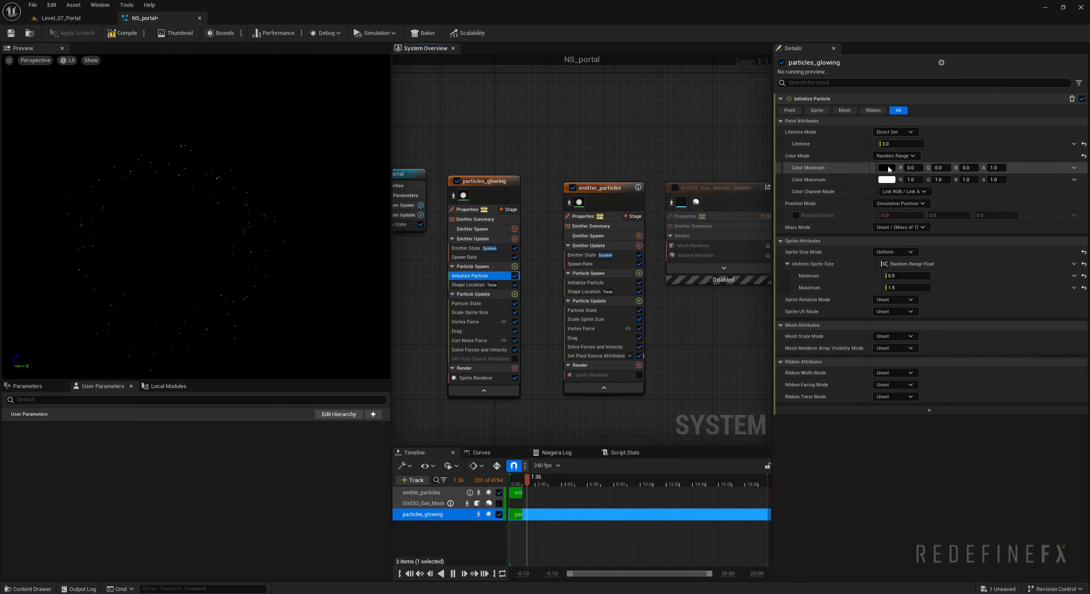
pyautogui.click(888, 168)
pyautogui.click(914, 223)
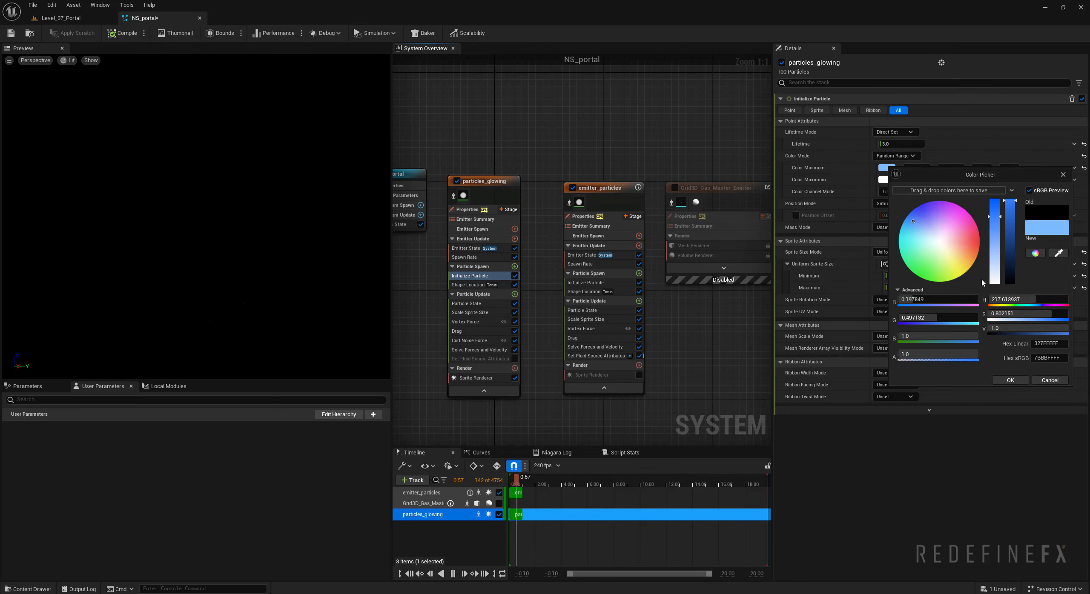
pyautogui.click(1010, 380)
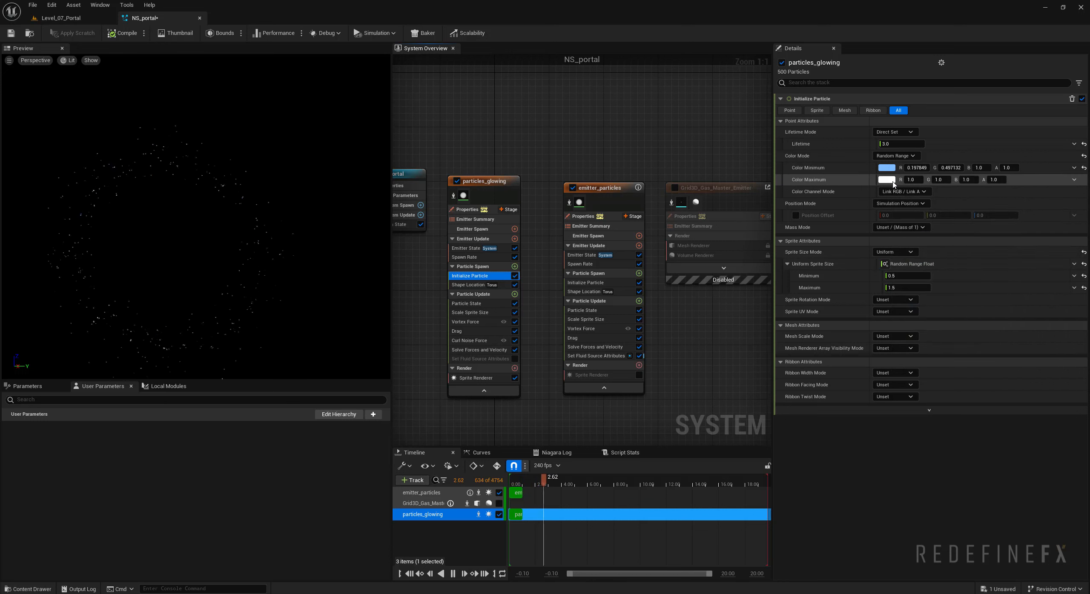
# - Set the Color Maximum of particles_glowing to a deeper blue with green about 0.22 and blue 1.0
pyautogui.click(886, 180)
pyautogui.click(927, 226)
pyautogui.click(920, 227)
pyautogui.click(1015, 395)
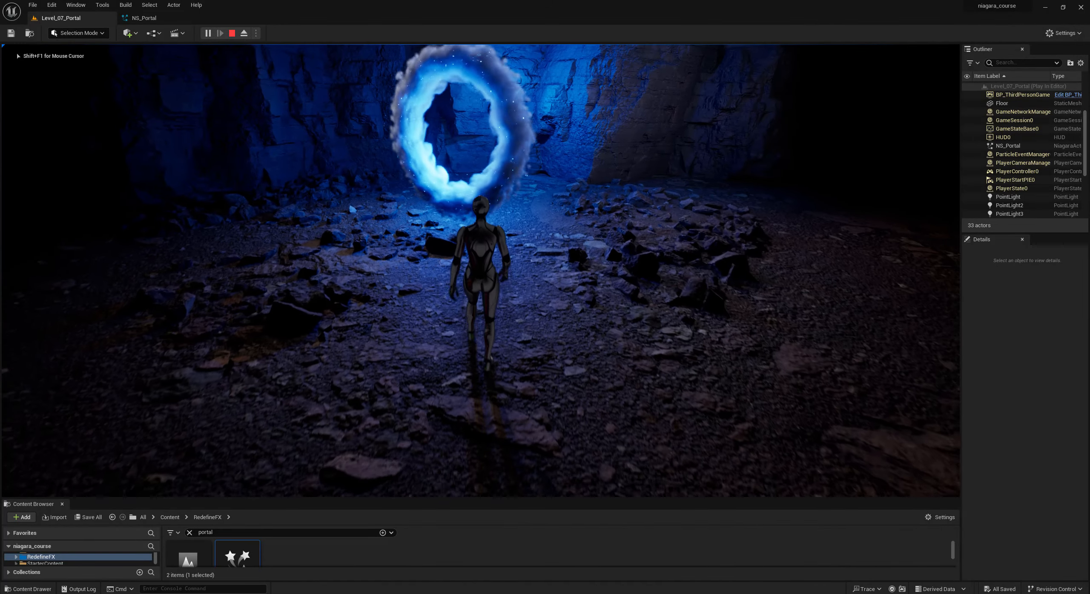
# - Play-test Level_07_Portal, moving the character around the portal to examine the glowing particles and smoke from several angles
pyautogui.press('w')
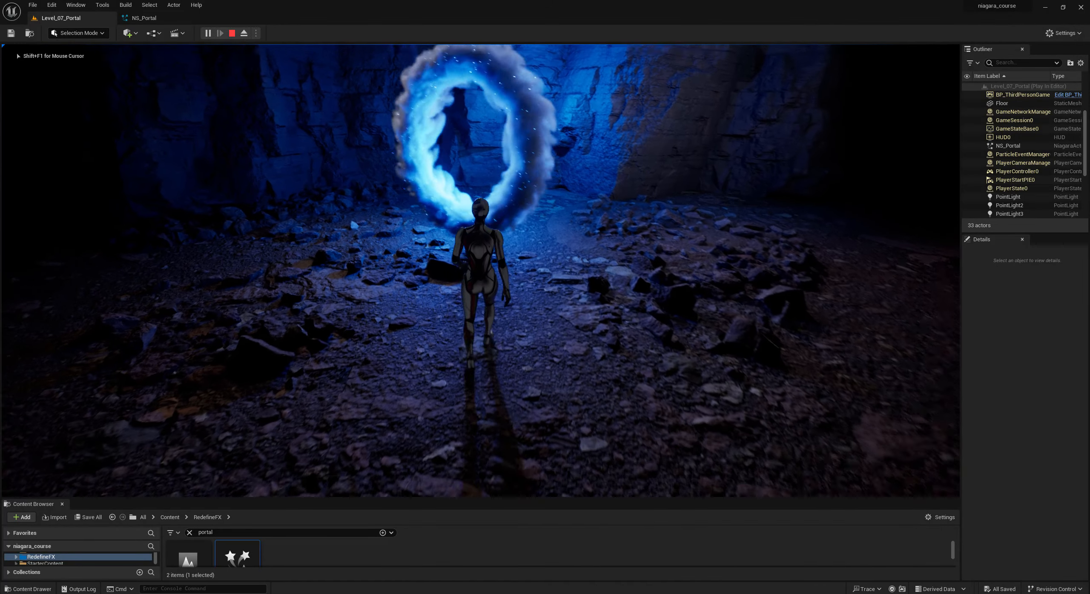
pyautogui.press('d')
pyautogui.press('d')
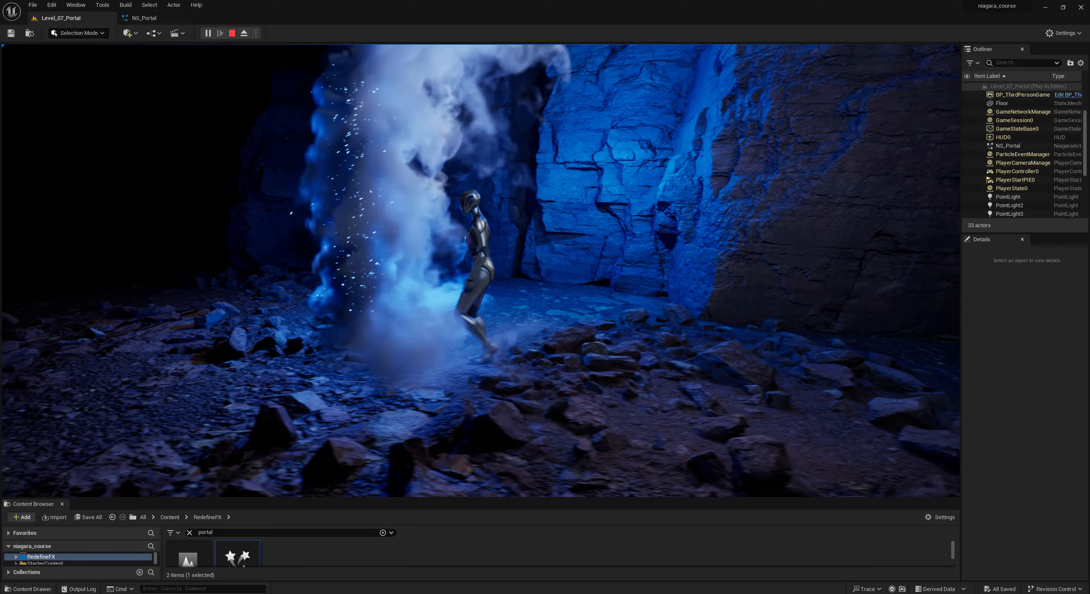
pyautogui.press('s')
pyautogui.press('a')
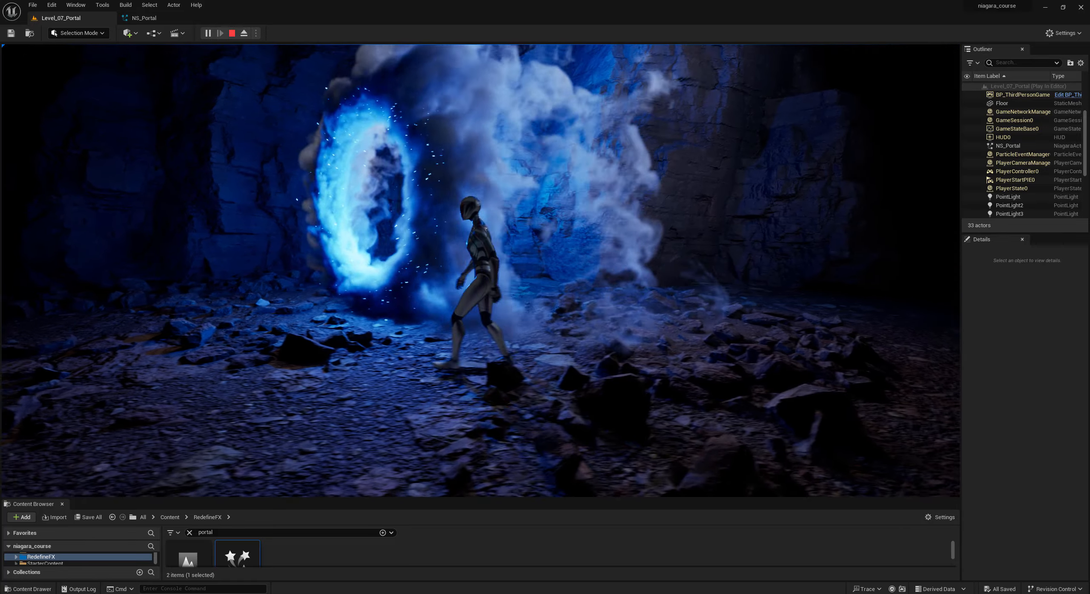
pyautogui.press('w')
pyautogui.press('d')
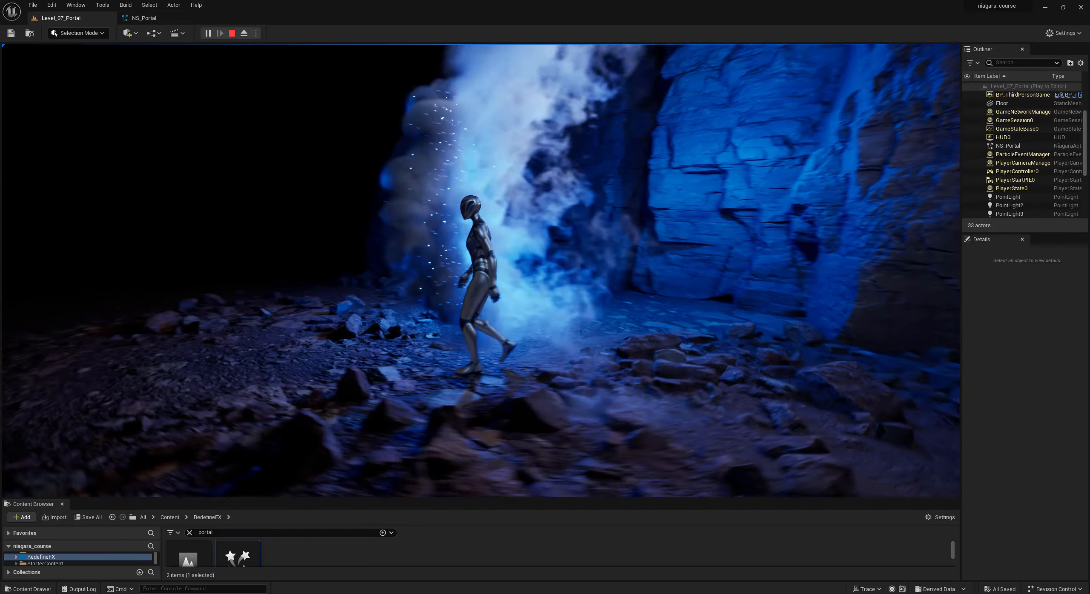
pyautogui.press('a')
pyautogui.press('d')
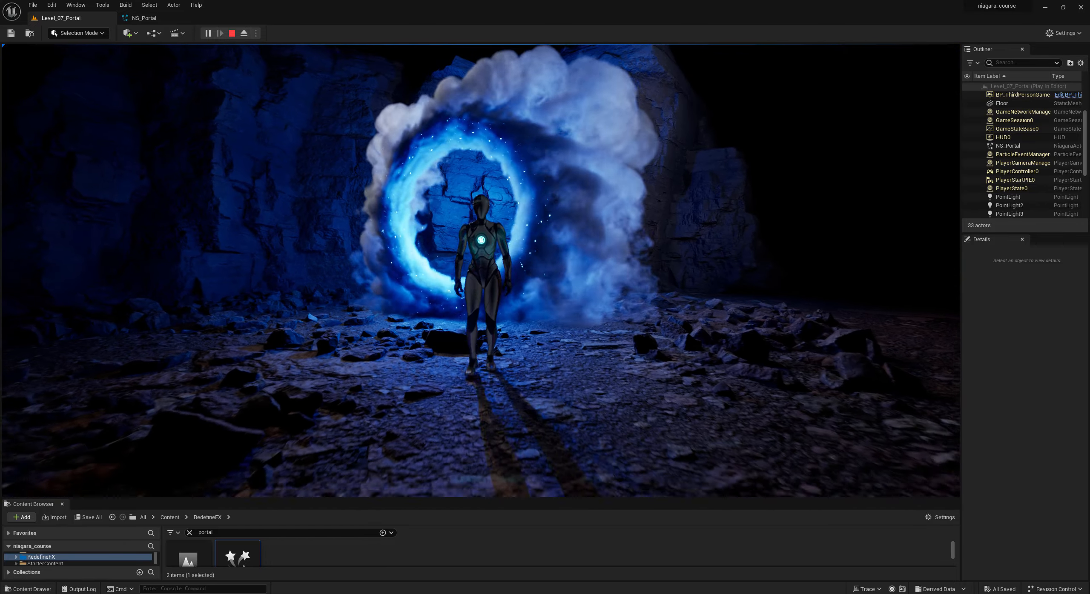